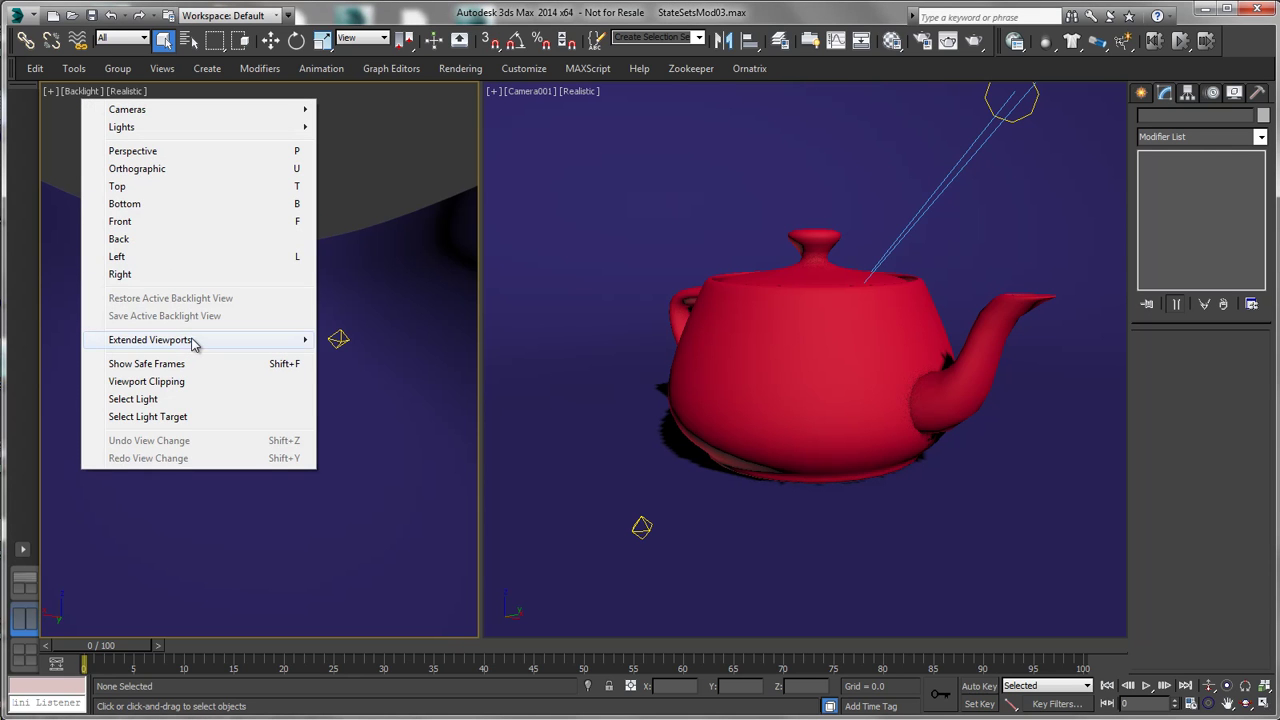
Step: Show the State Sets main window in the Backlight viewport and narrow its pane to enlarge the camera view
mouse_move(204, 341)
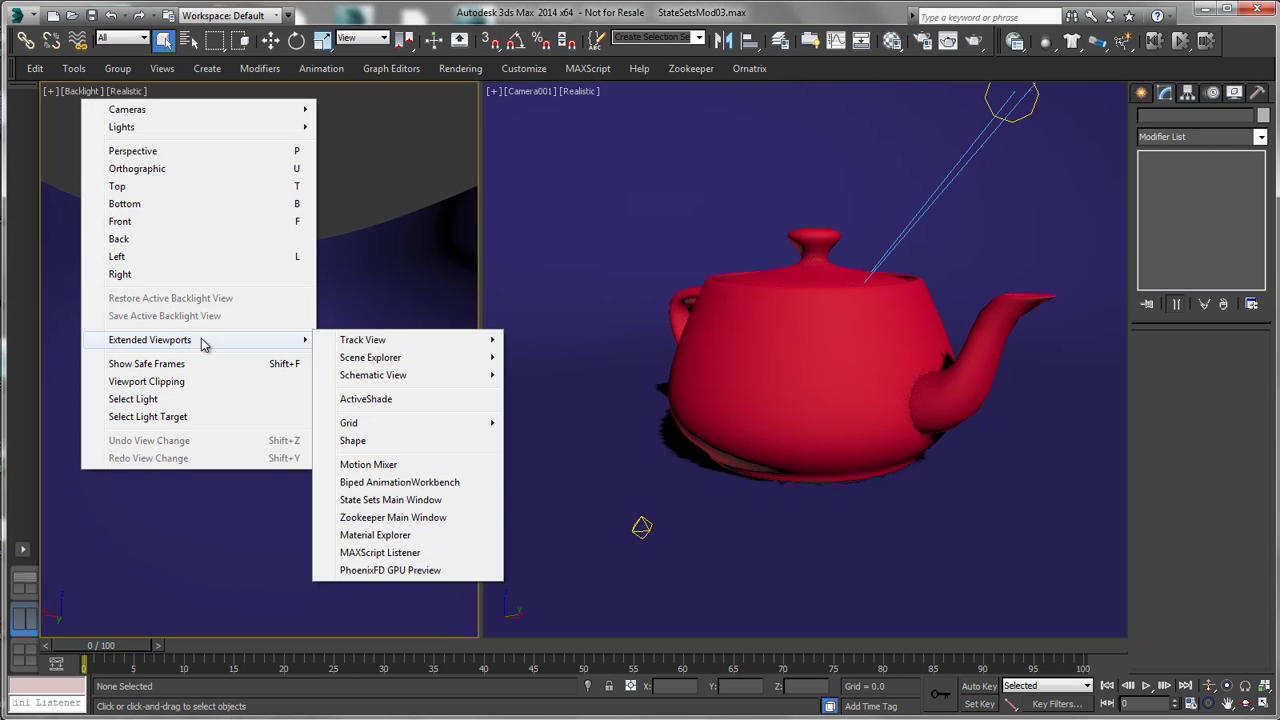
left_click(402, 500)
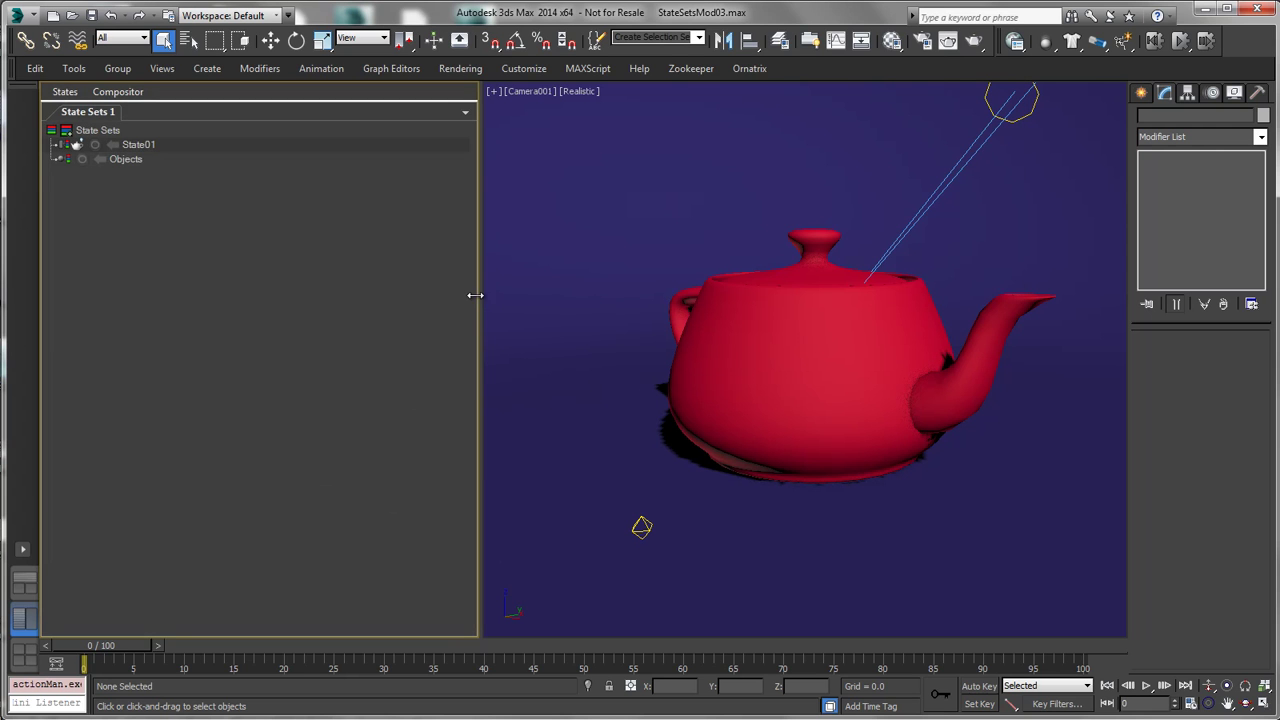
left_click_drag(481, 295, 191, 288)
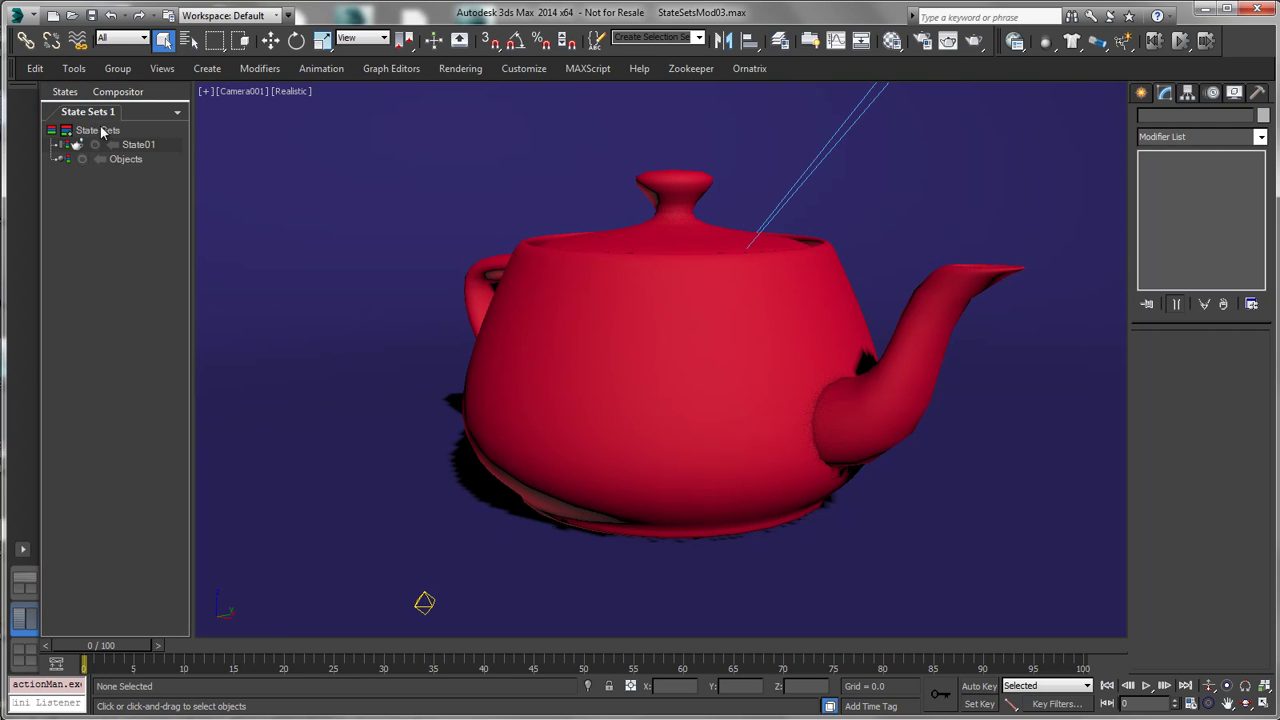
Step: Add six more states to the State Sets list
left_click(68, 131)
left_click(68, 131)
left_click(68, 131)
left_click(68, 131)
left_click(68, 131)
left_click(68, 131)
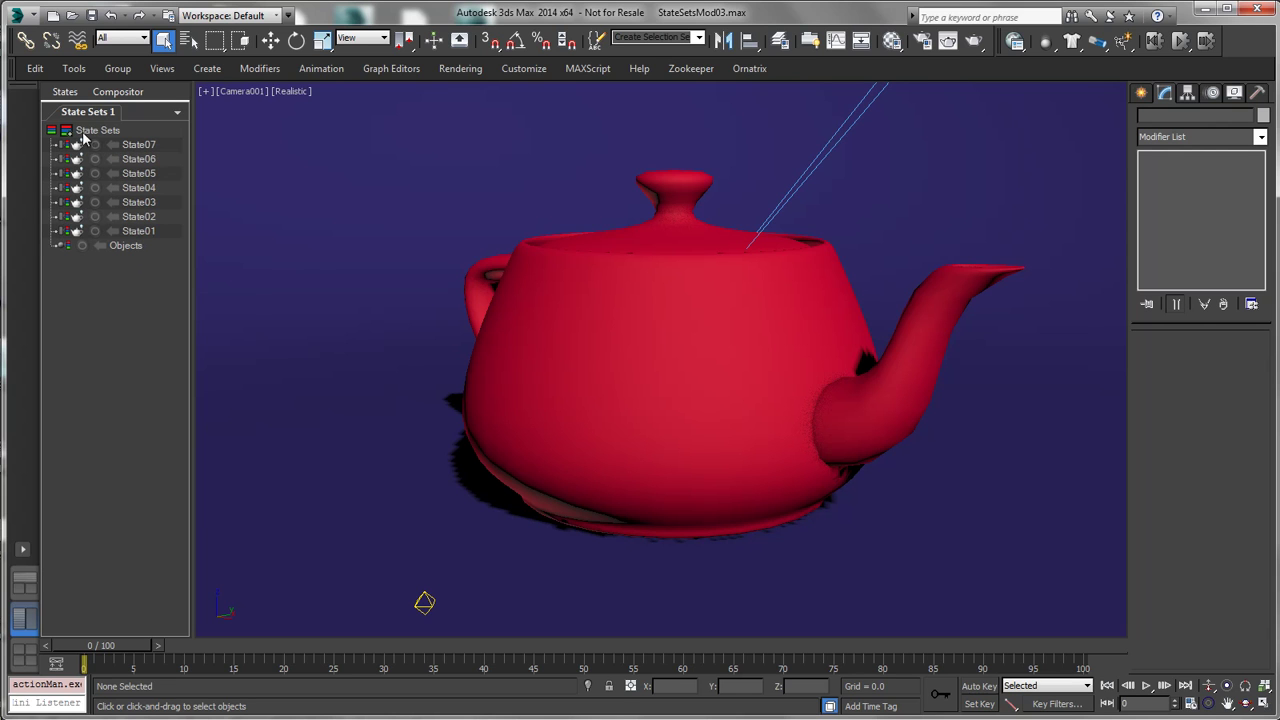
Step: Delete states State02 through State07, leaving only State01
left_click(138, 146)
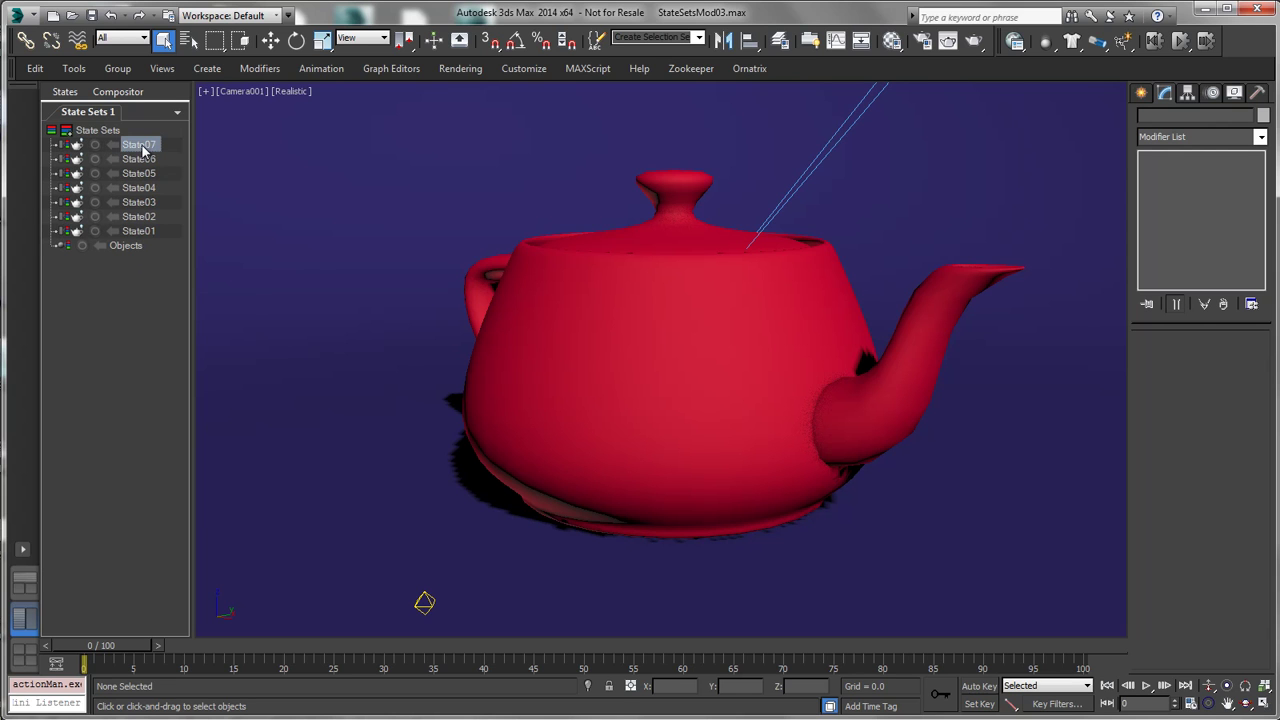
left_click(142, 218, "shift")
key("Delete")
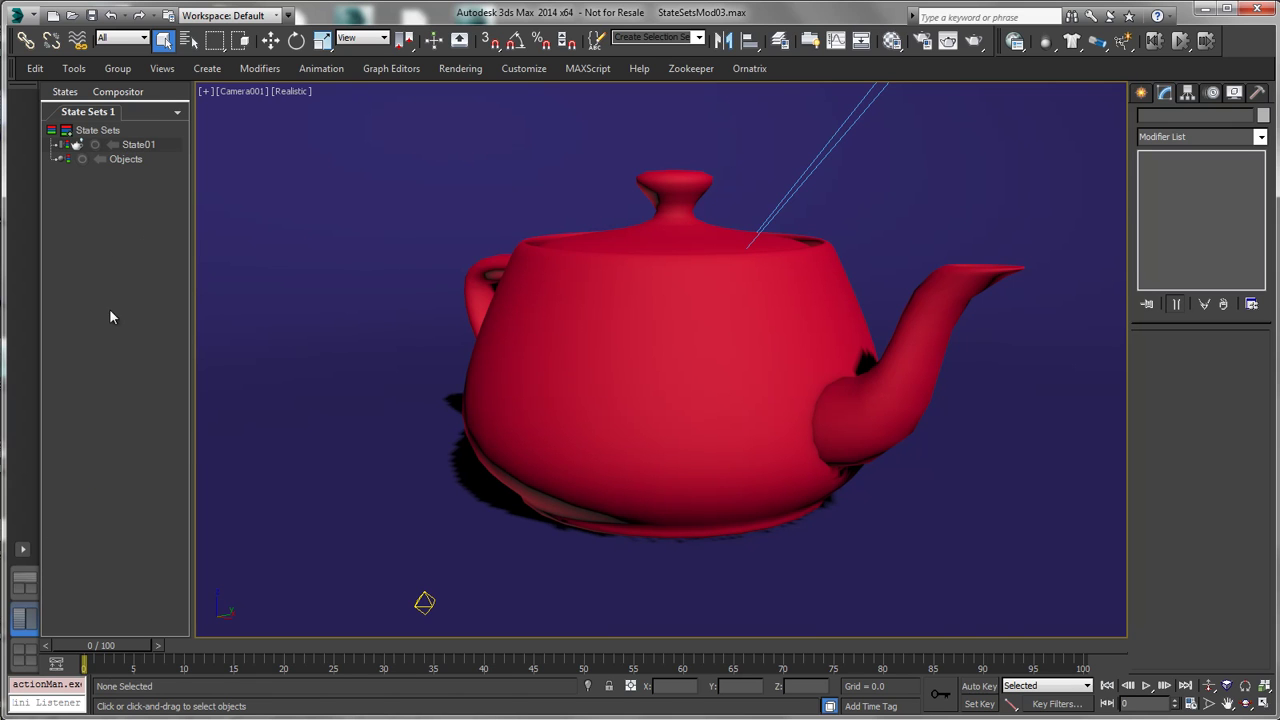
Step: Switch to the three-pane viewport layout and open Compositor View (RE) beside the state list
left_click(26, 582)
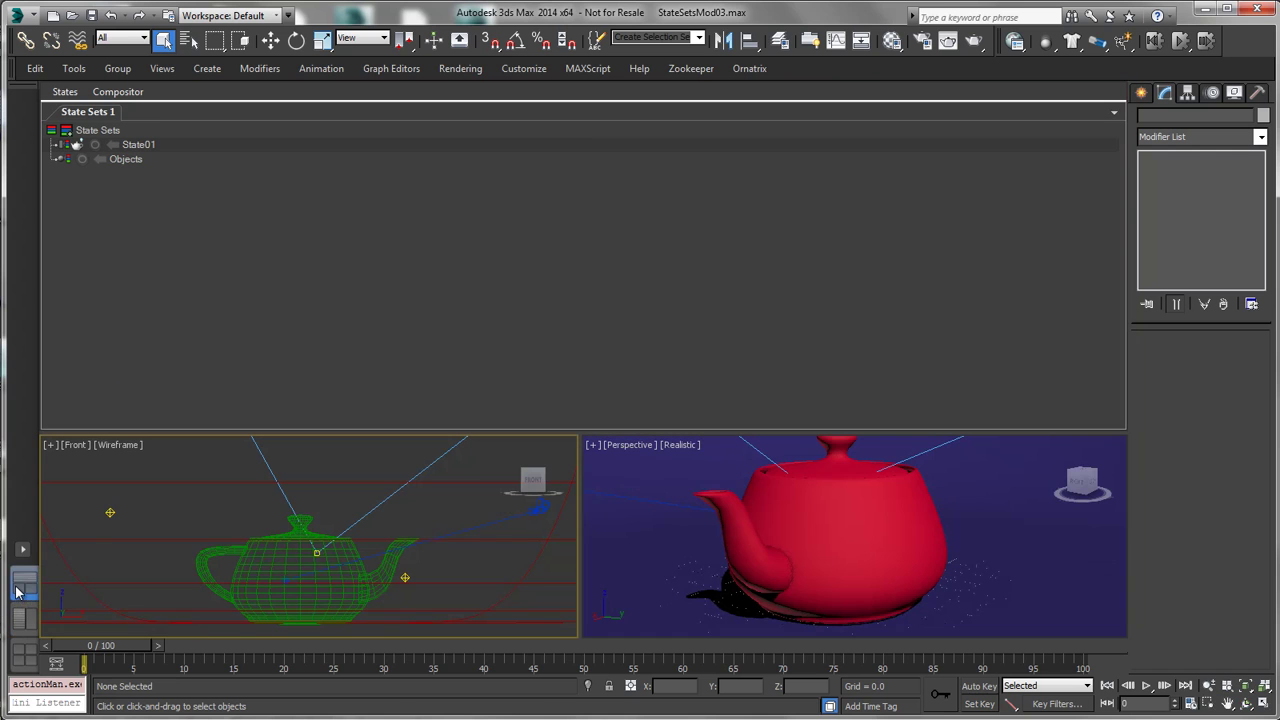
left_click(118, 92)
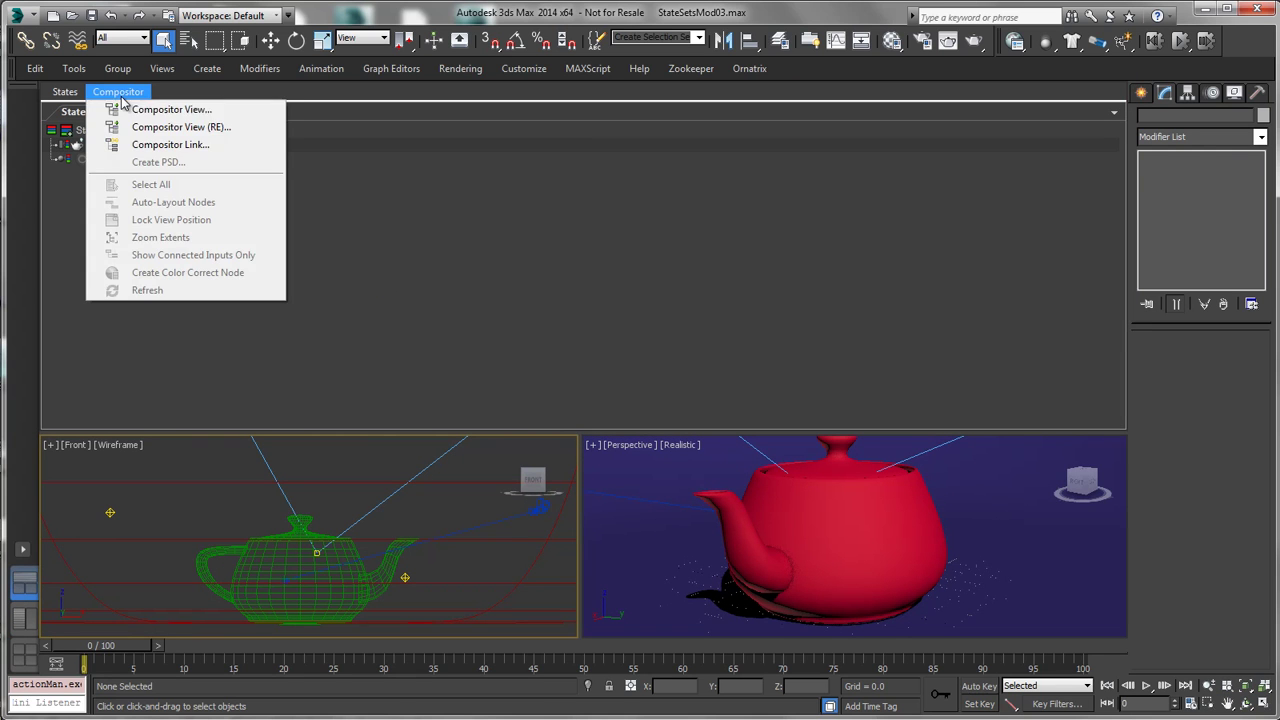
left_click(166, 127)
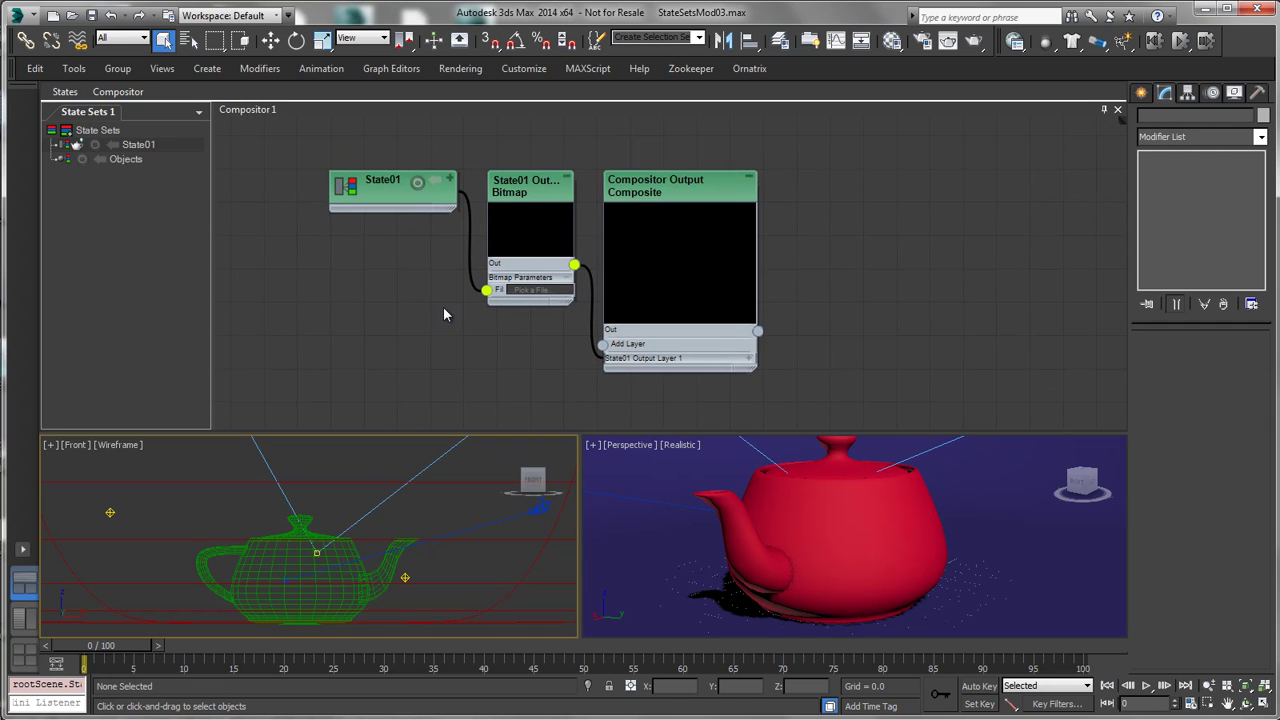
Step: Move the Compositor Output node farther away from the State01 bitmap node
left_click(650, 267)
left_click_drag(717, 278, 764, 248)
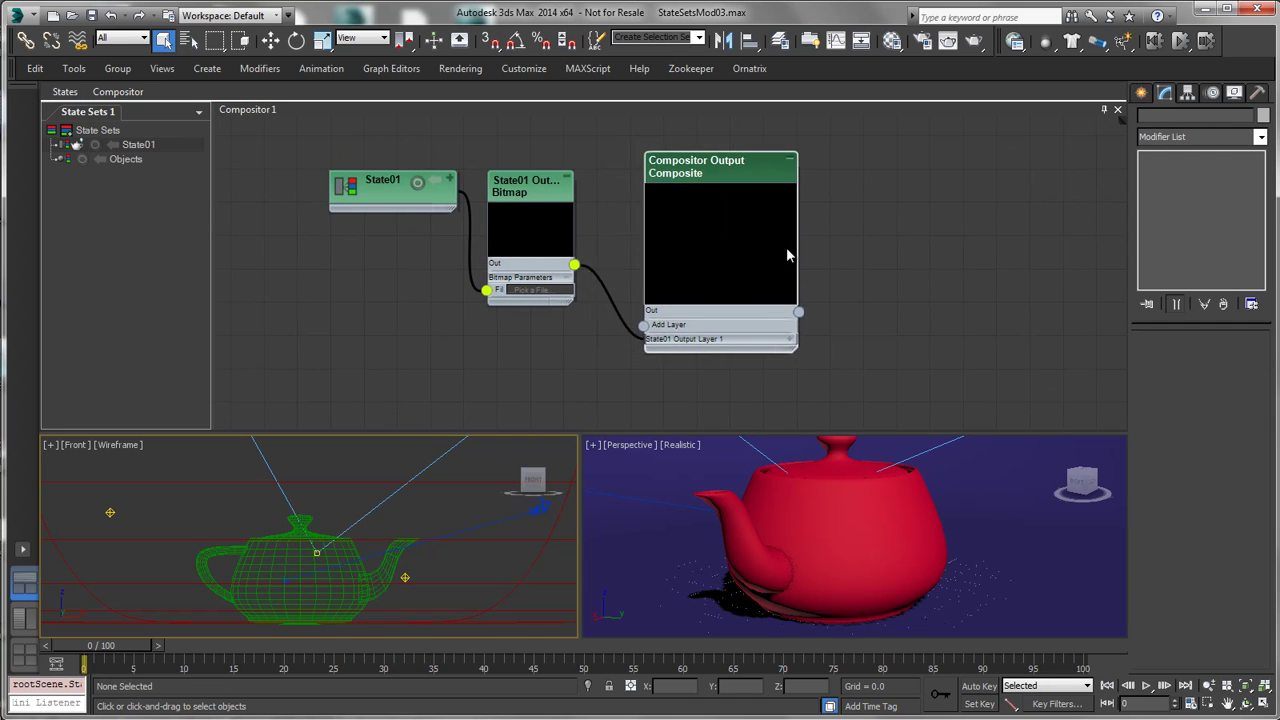
scroll(844, 261, "down", 3)
middle_click_drag(844, 261, 733, 236)
Step: Maximize the Perspective viewport and restore it to the three-pane layout
left_click(677, 517)
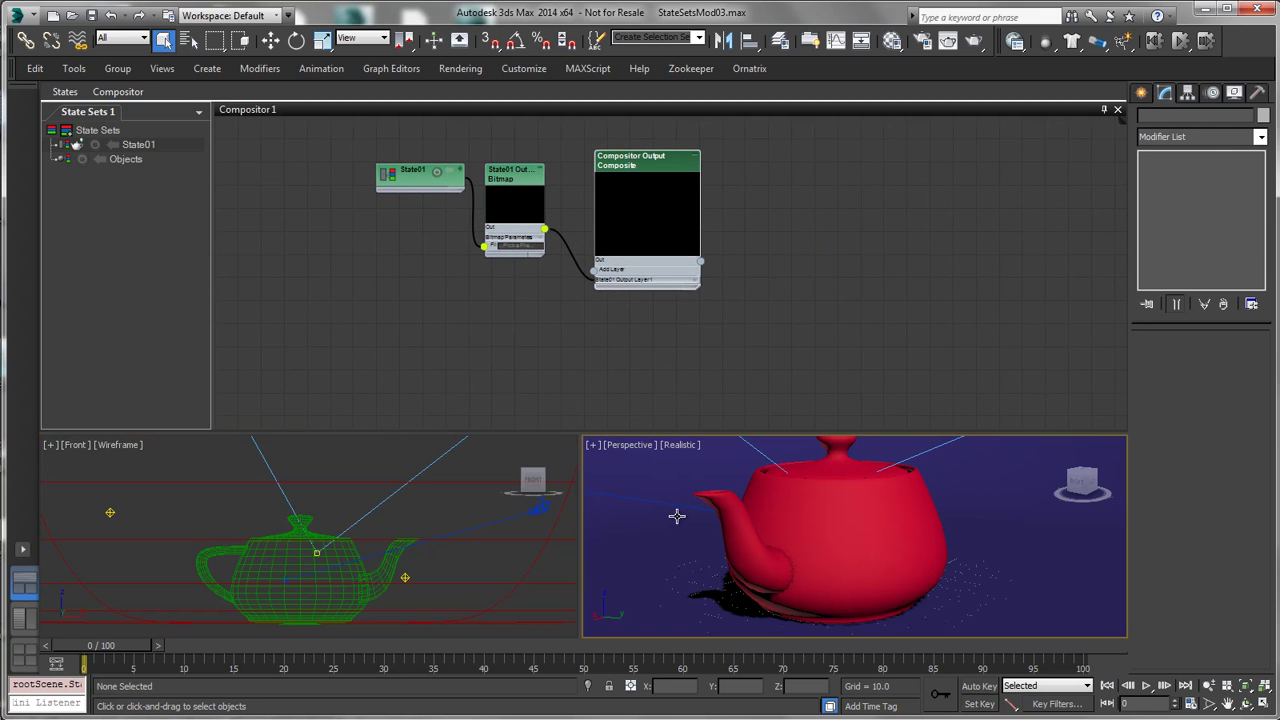
key("alt+w")
key("alt+w")
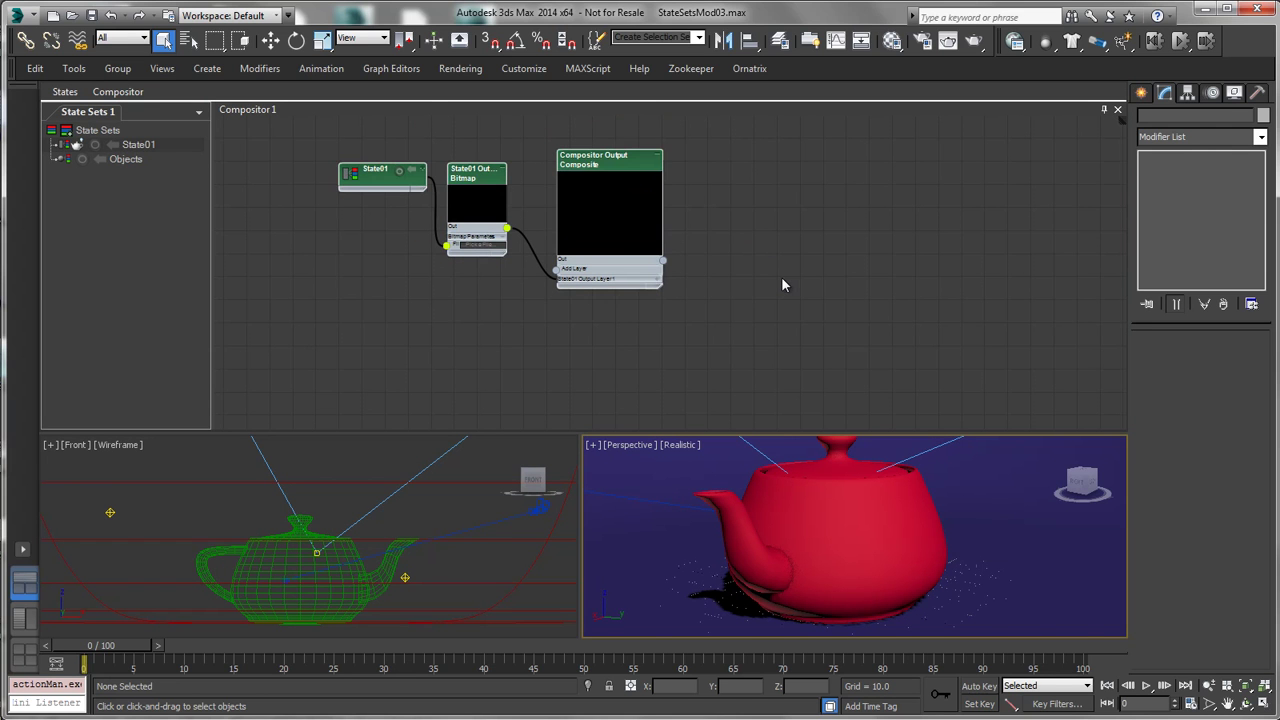
Step: Close the Compositor view and return to the two-pane layout with State Sets and Camera001
middle_click_drag(781, 279, 809, 289)
scroll(808, 290, "up", 2)
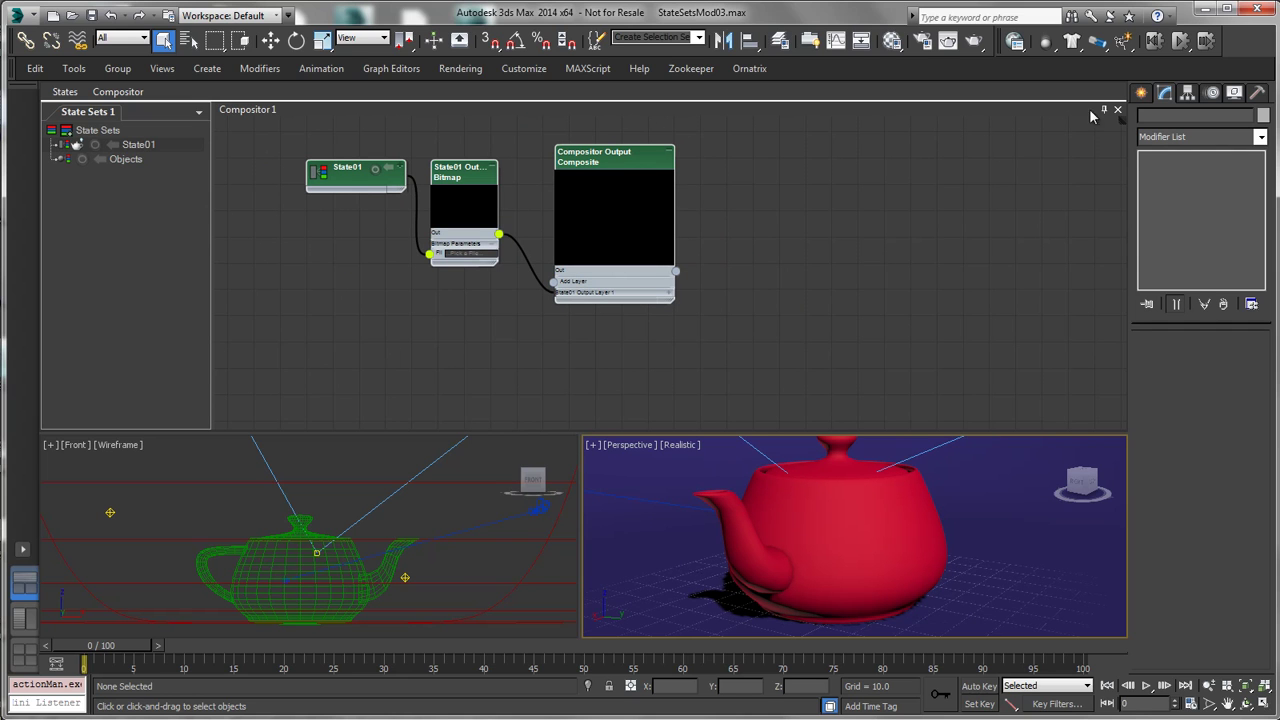
left_click(1117, 110)
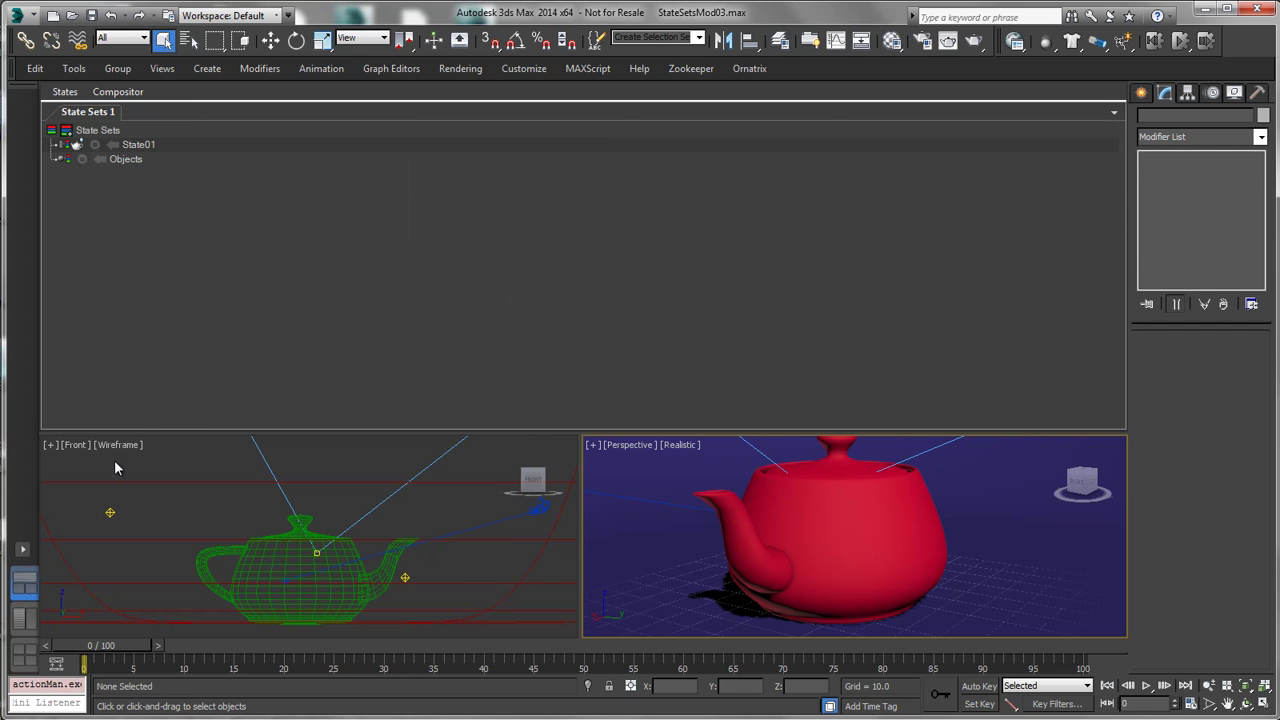
left_click(25, 619)
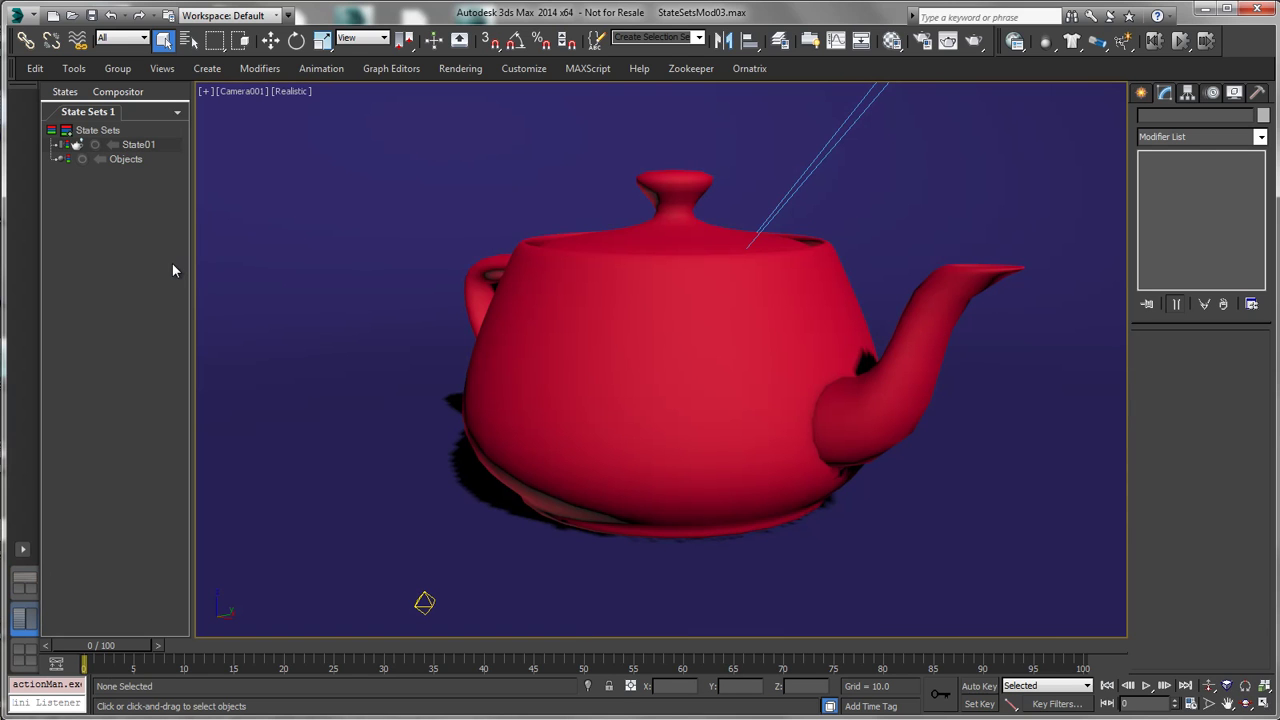
Step: Hide the viewport layout bar and dock the scene and layer explorers beside the State Sets pane
right_click(1235, 46)
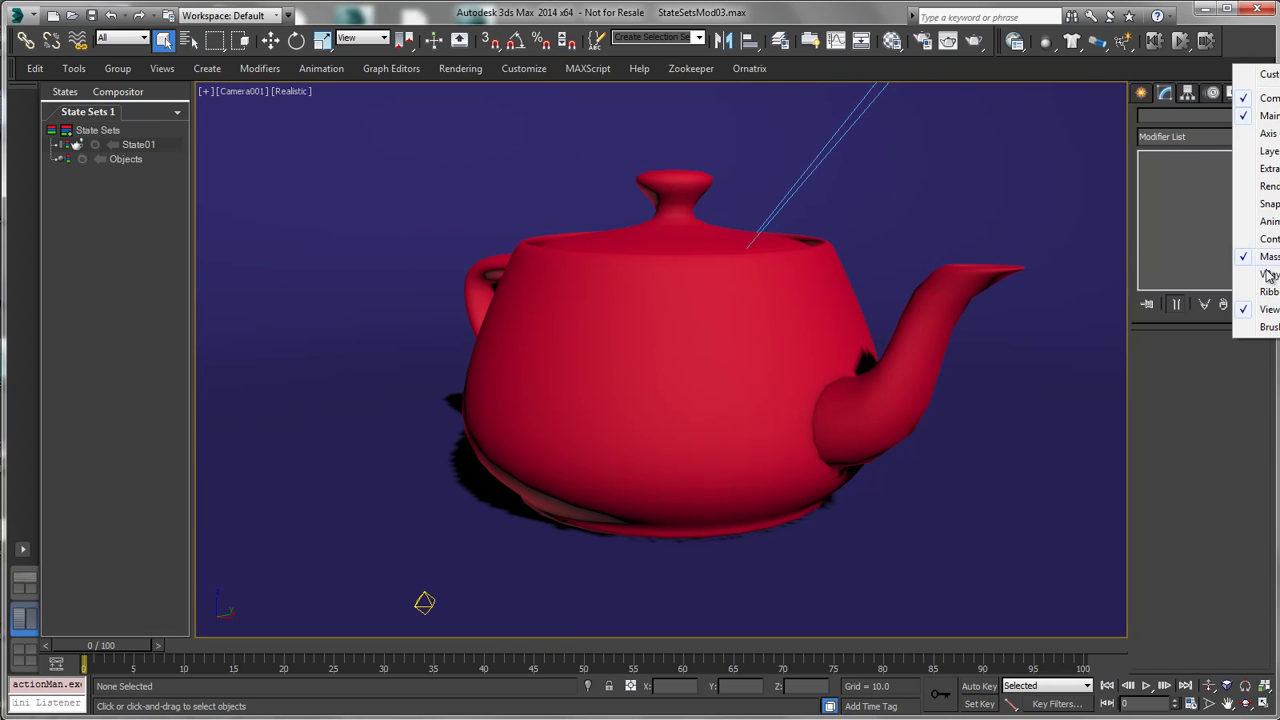
left_click(1270, 310)
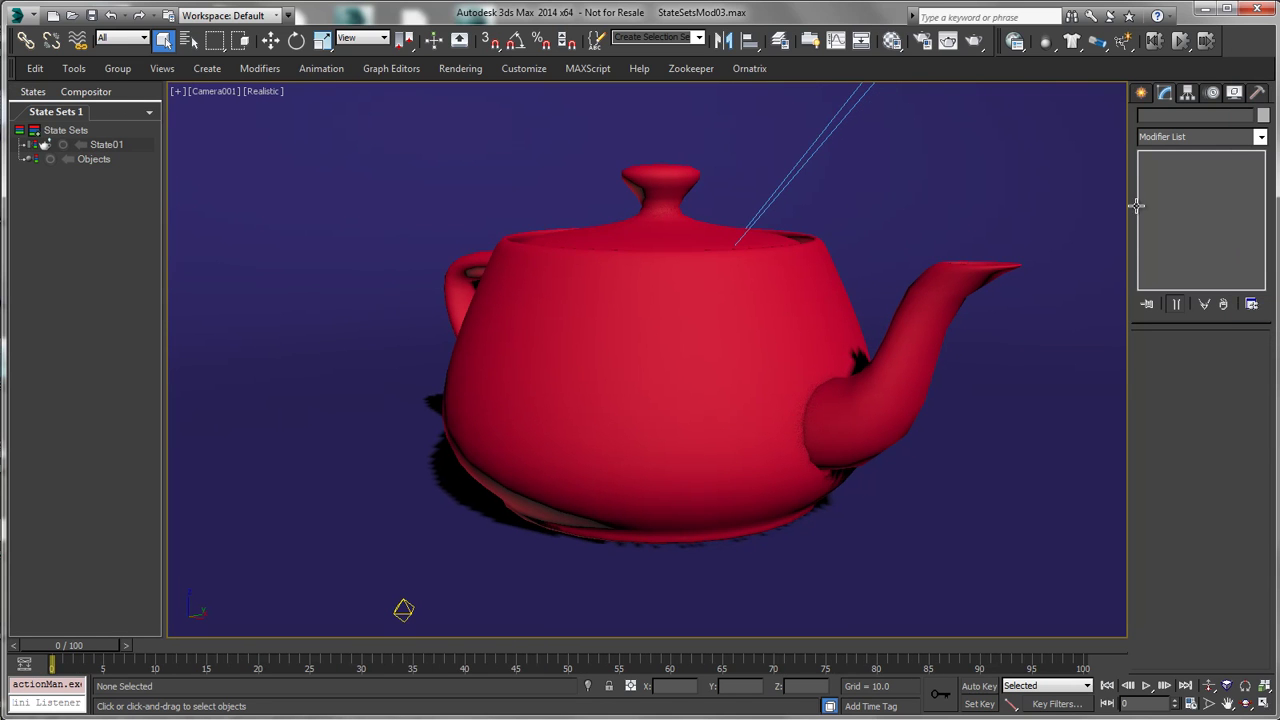
left_click_drag(1279, 66, 3, 97)
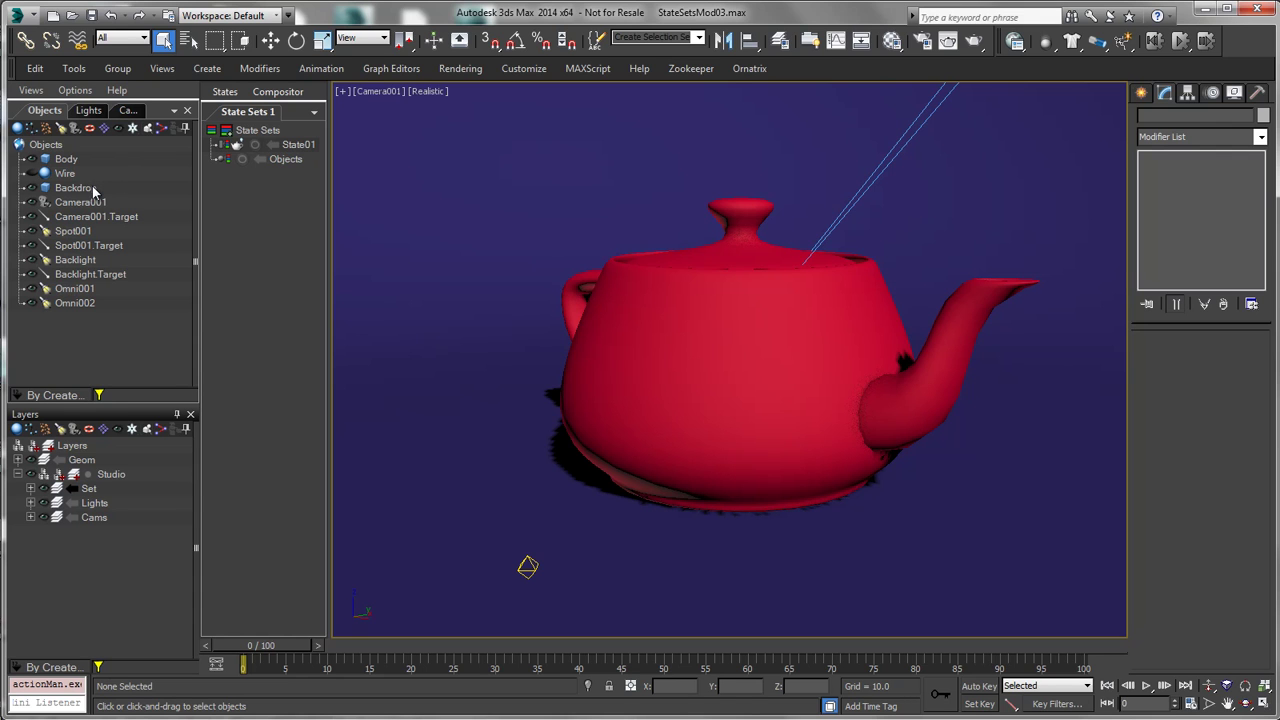
Step: Check the explorer's camera-only list, return to the full object list, and hide the Lights layer
left_click(62, 127)
left_click(130, 111)
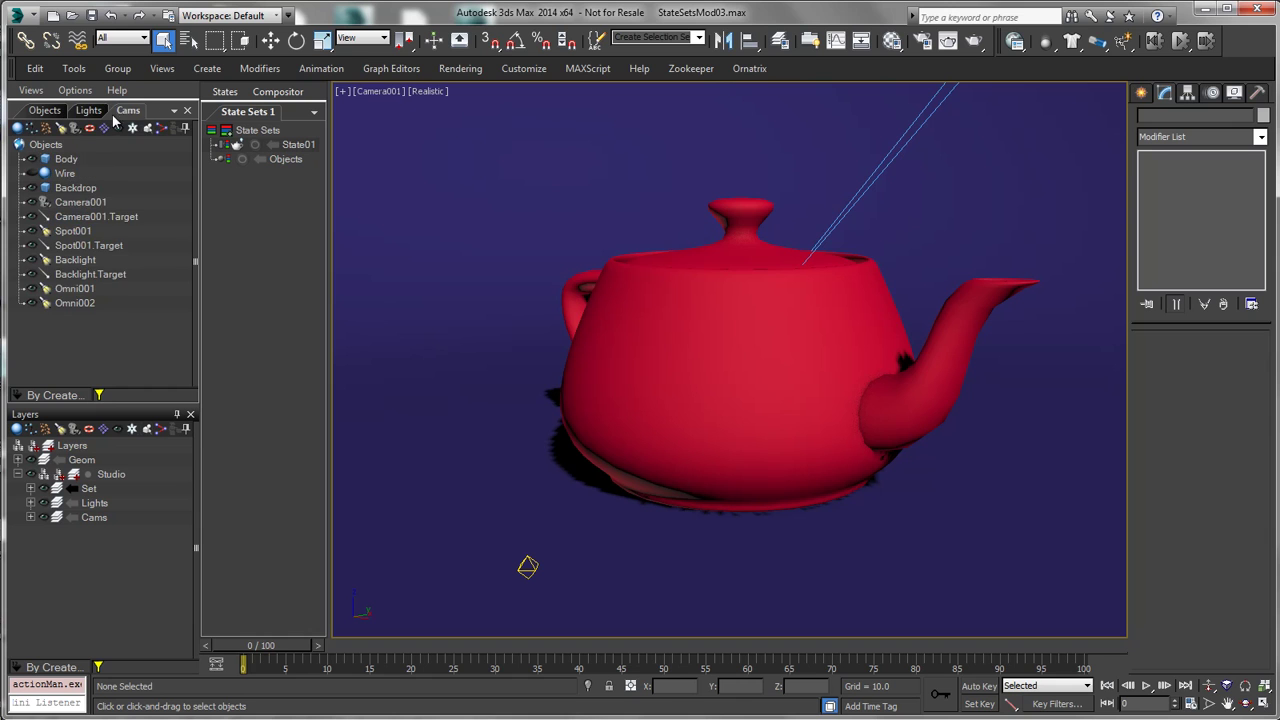
left_click(75, 129)
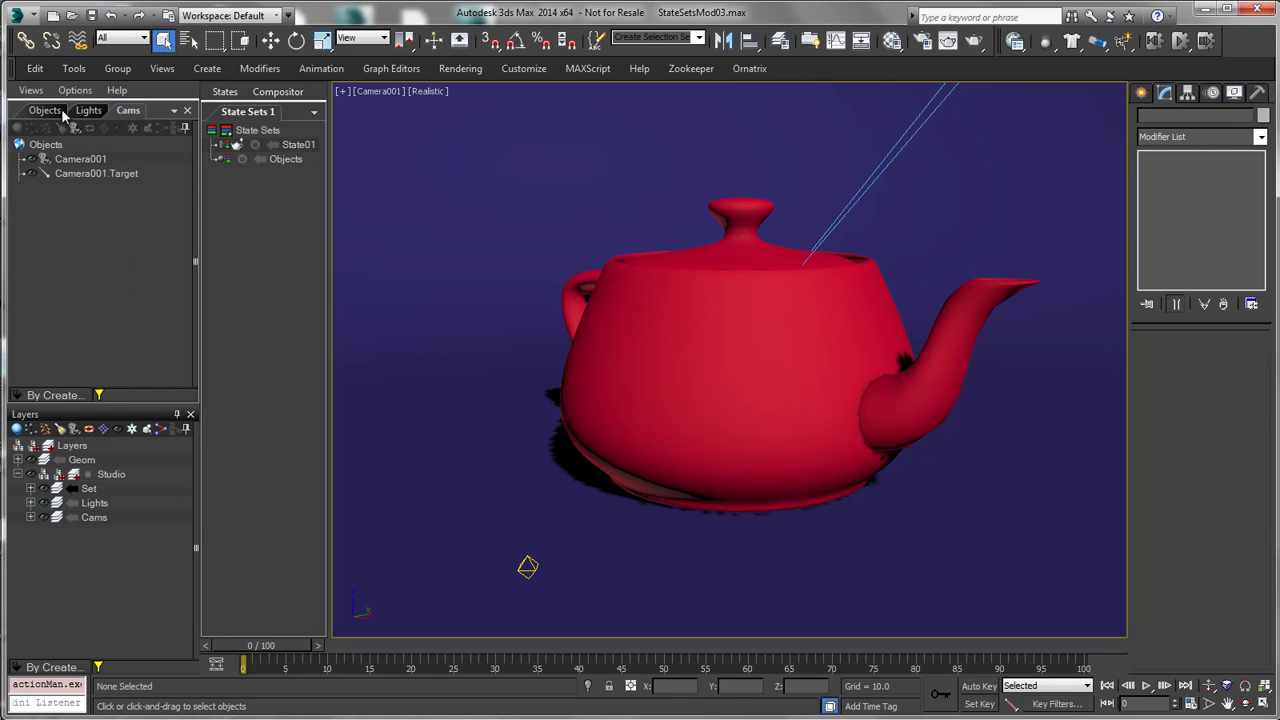
left_click(60, 112)
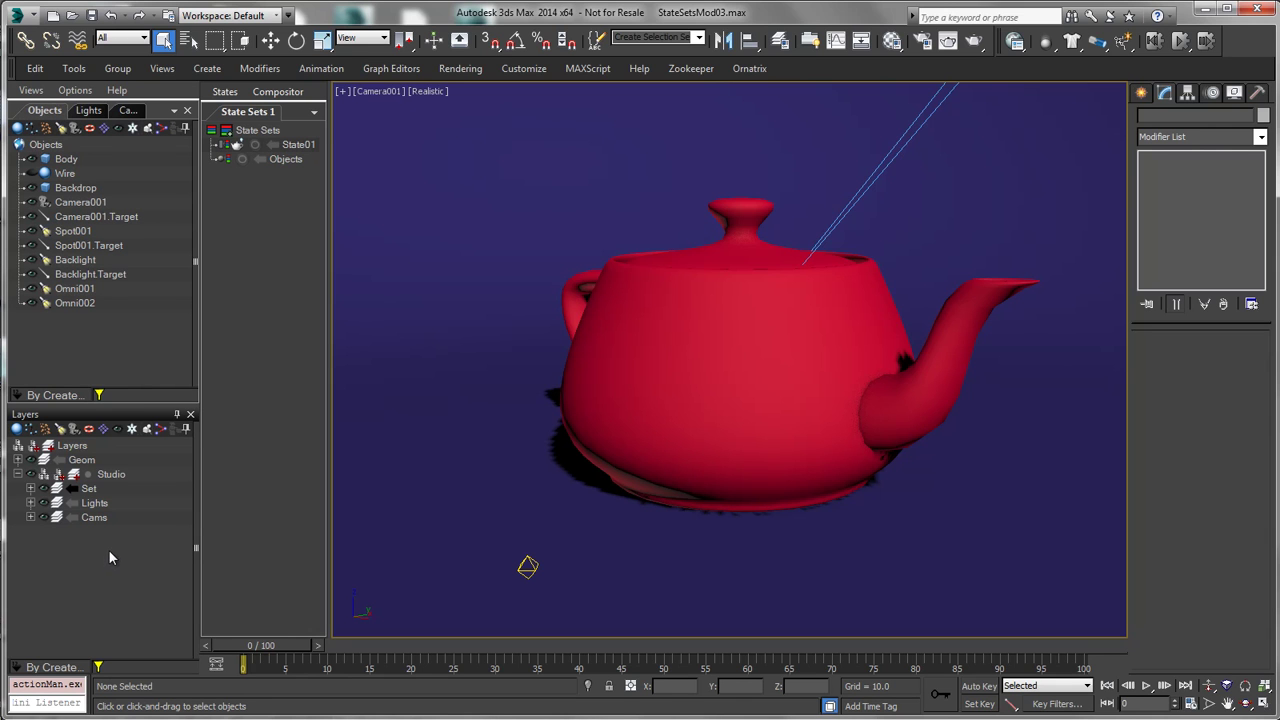
left_click(43, 503)
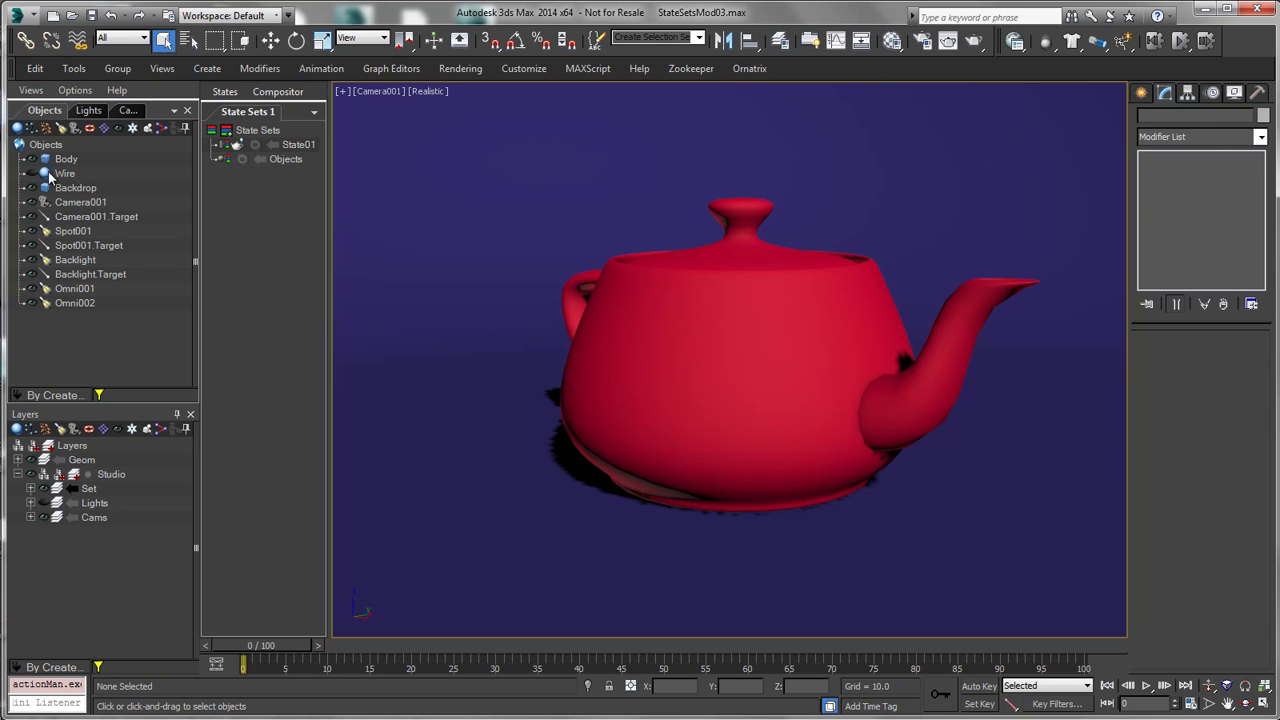
Step: Enable the Cap Holes, Push and Lattice modifiers on the Wire object and unhide it
left_click(100, 172)
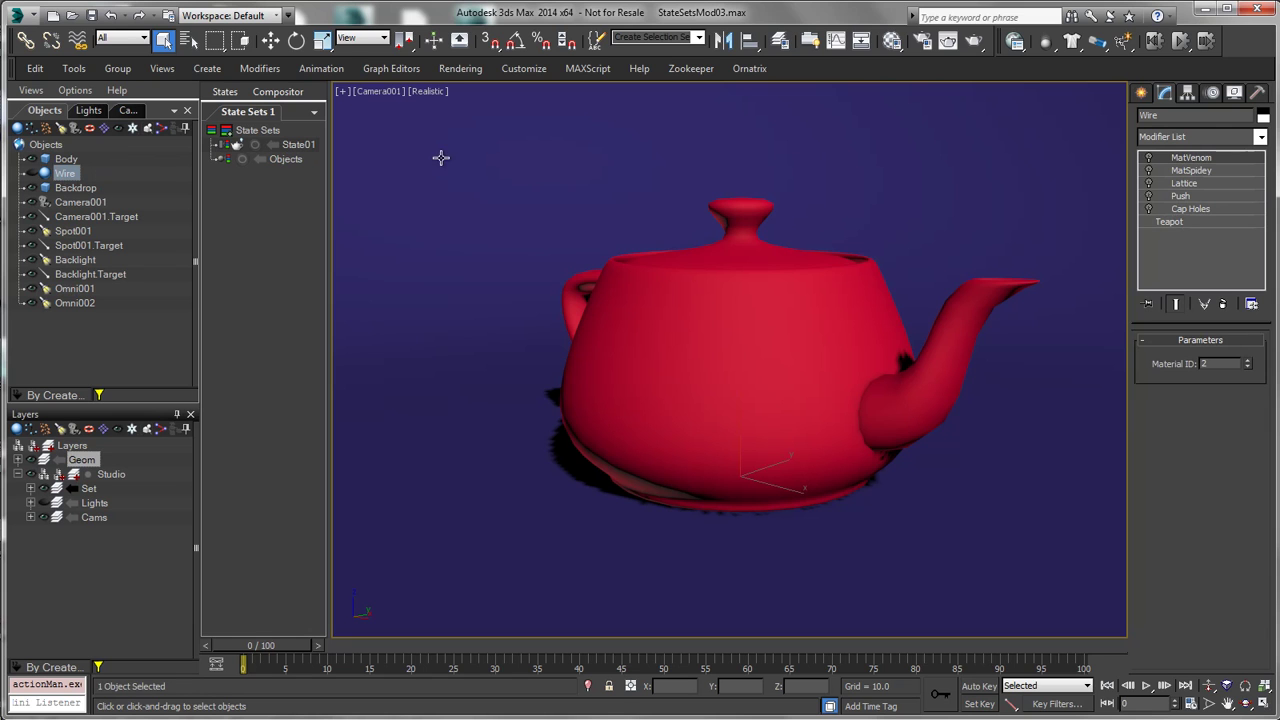
left_click(1192, 209)
left_click(1182, 196)
left_click(1185, 184)
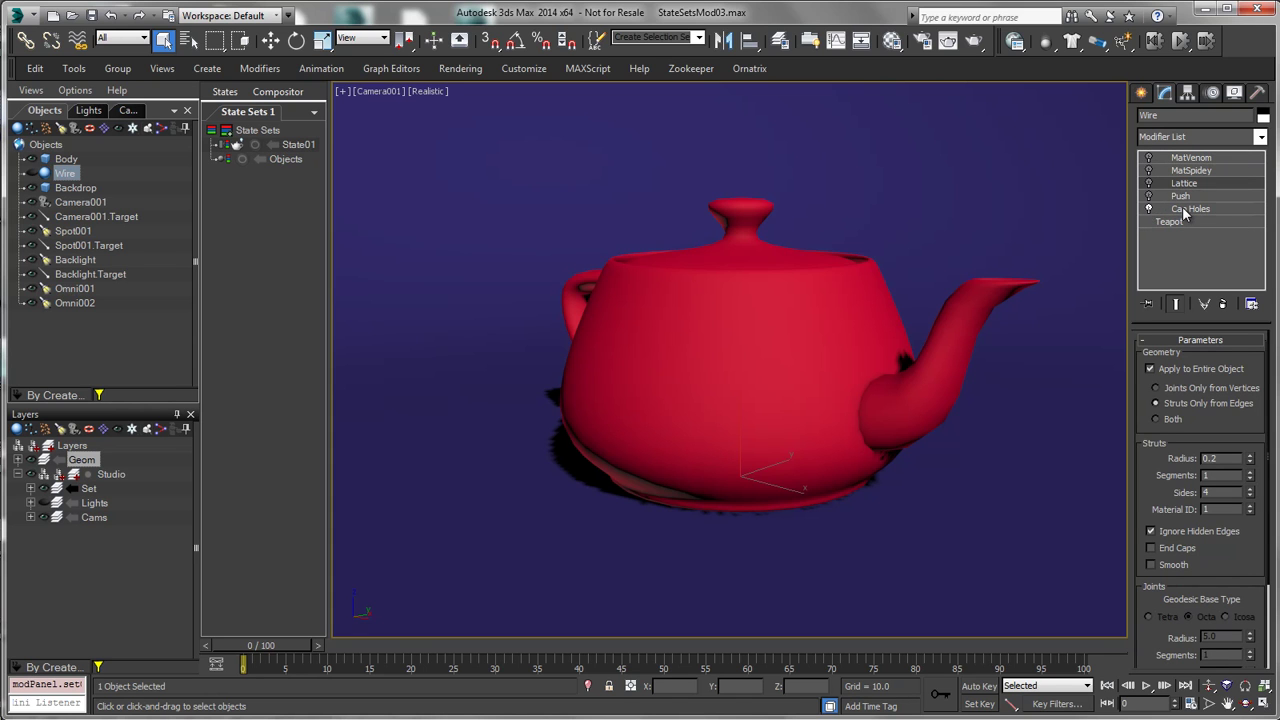
left_click(1185, 210)
left_click(1183, 197)
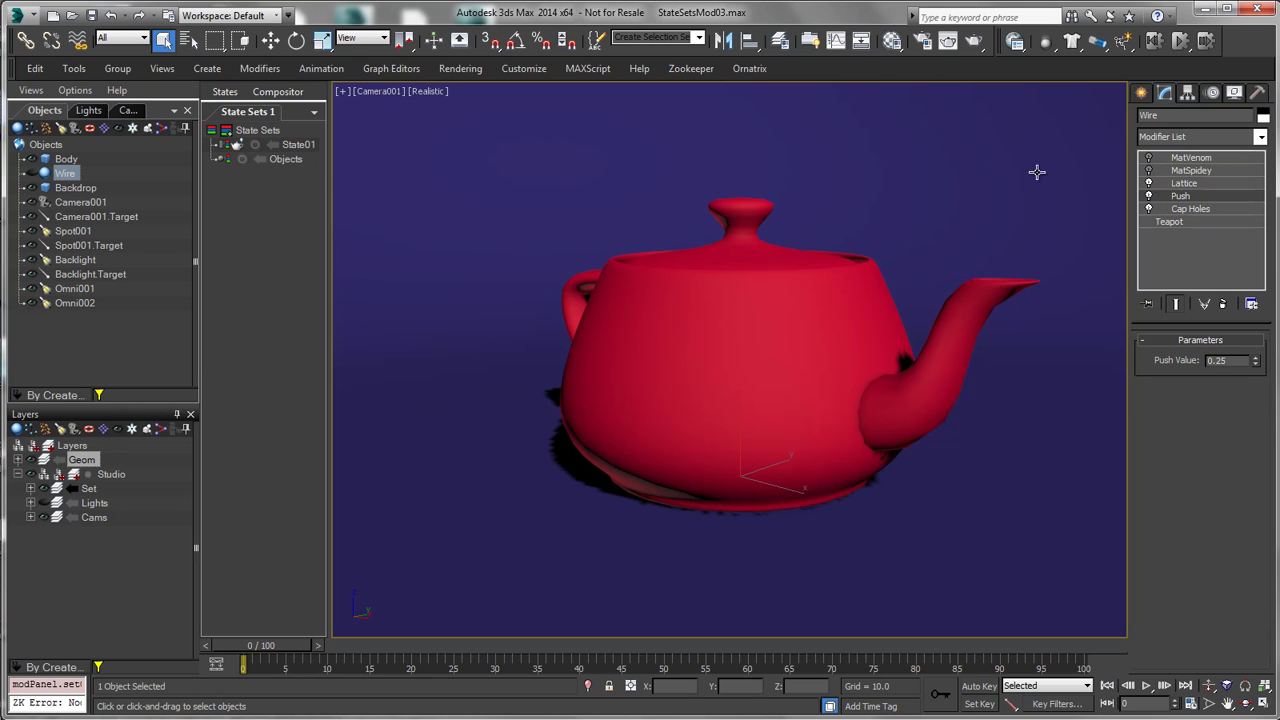
left_click(34, 174)
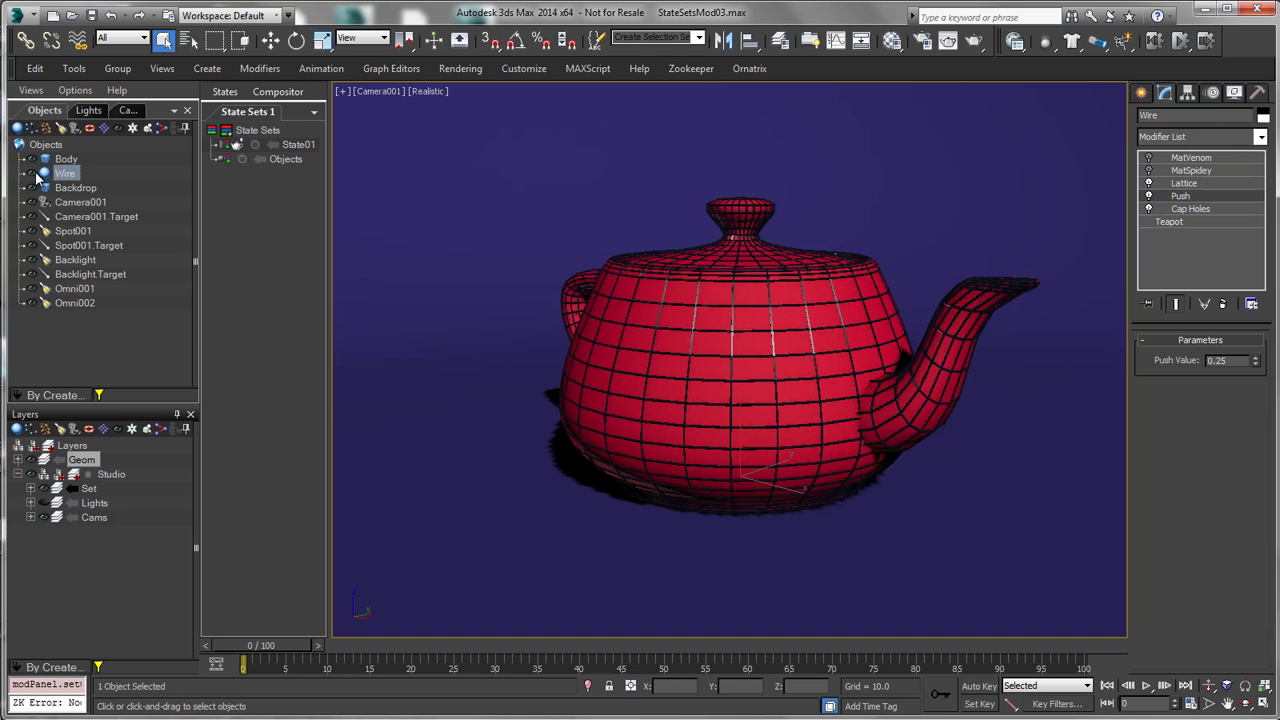
Step: Preview the MatVenom modifier on the Wire object, compare it with MatSpidey's settings, and disable it again
left_click(1149, 158)
left_click(1182, 173)
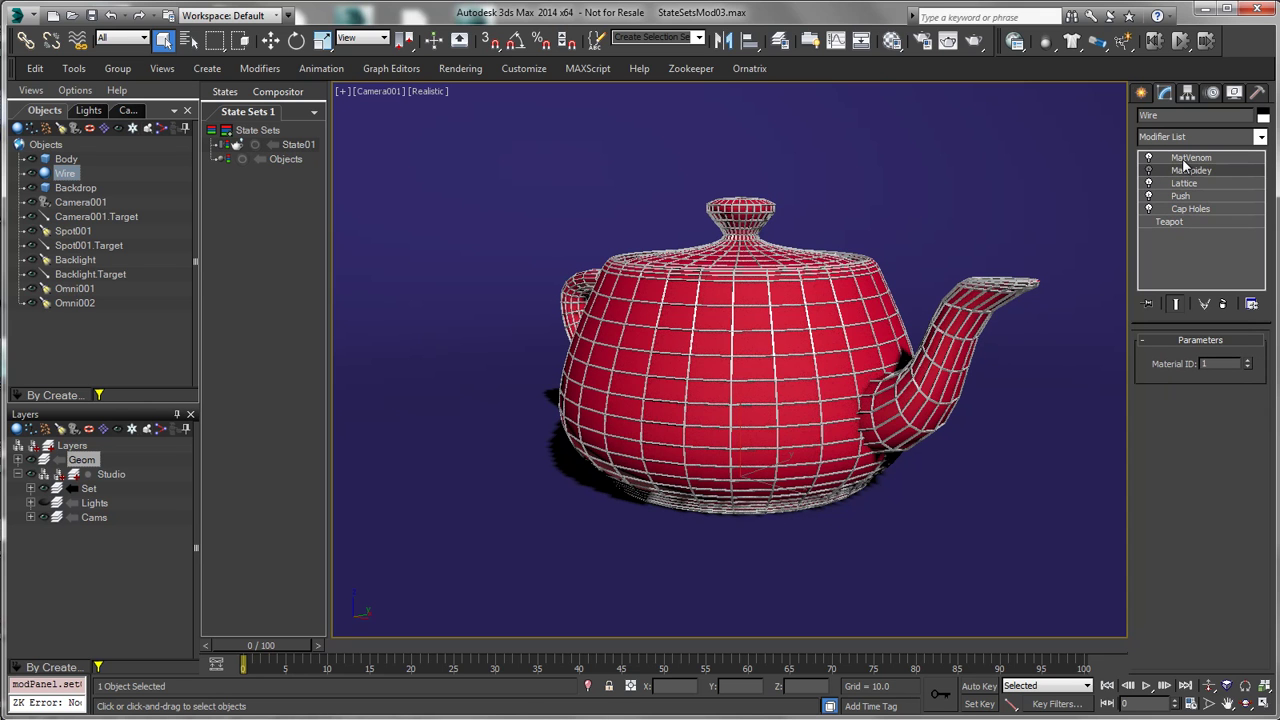
left_click(1182, 159)
left_click(1149, 158)
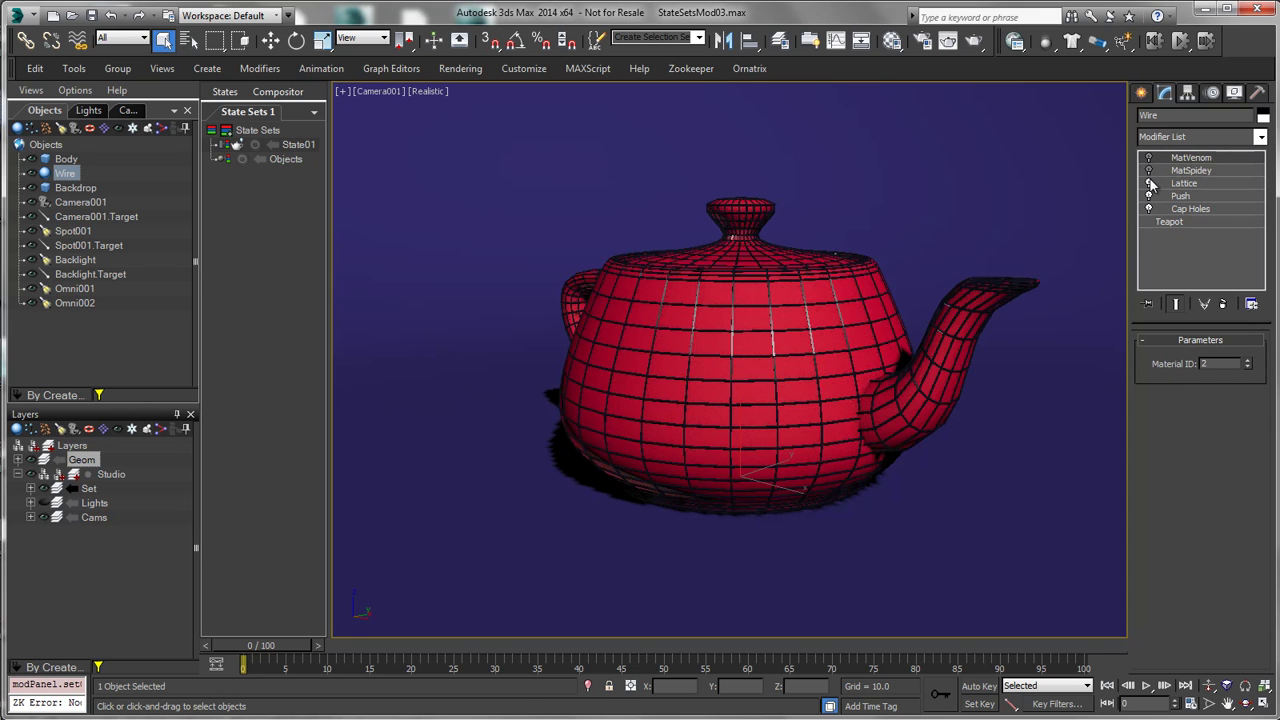
Step: Disable the Lattice and Push modifiers on the Wire object and hide it
left_click(1149, 184)
left_click(1149, 196)
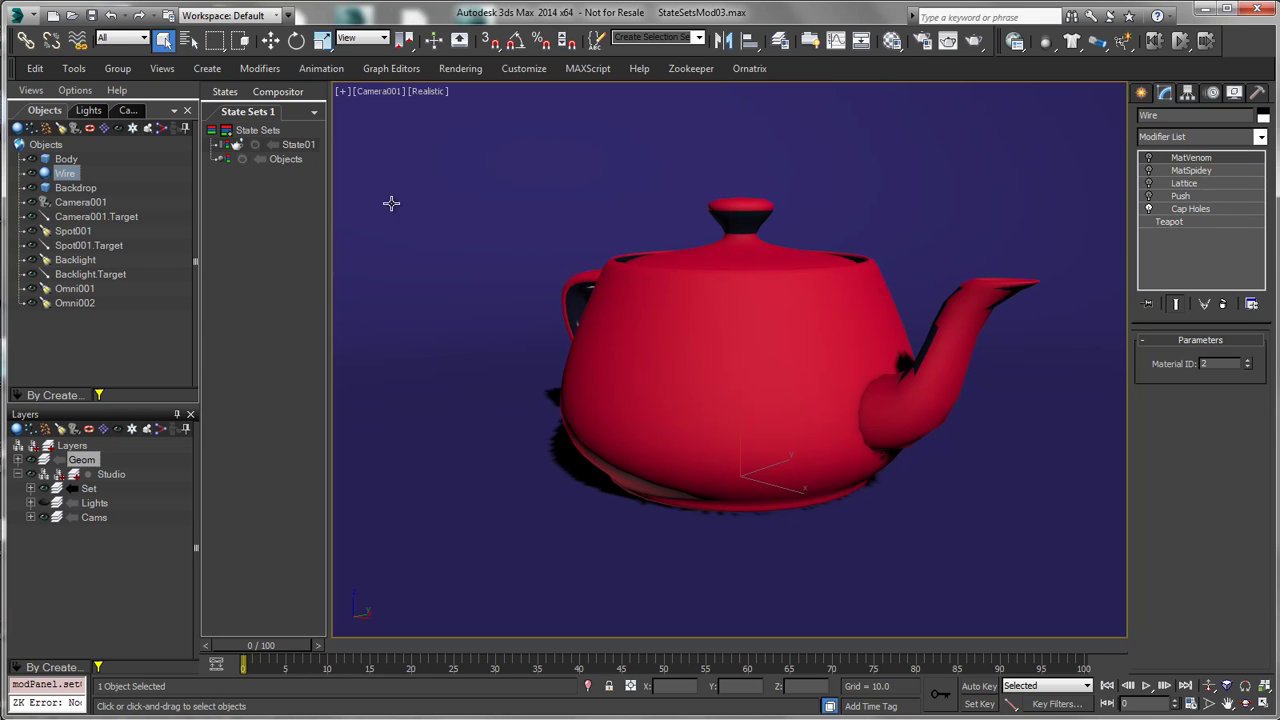
left_click(32, 174)
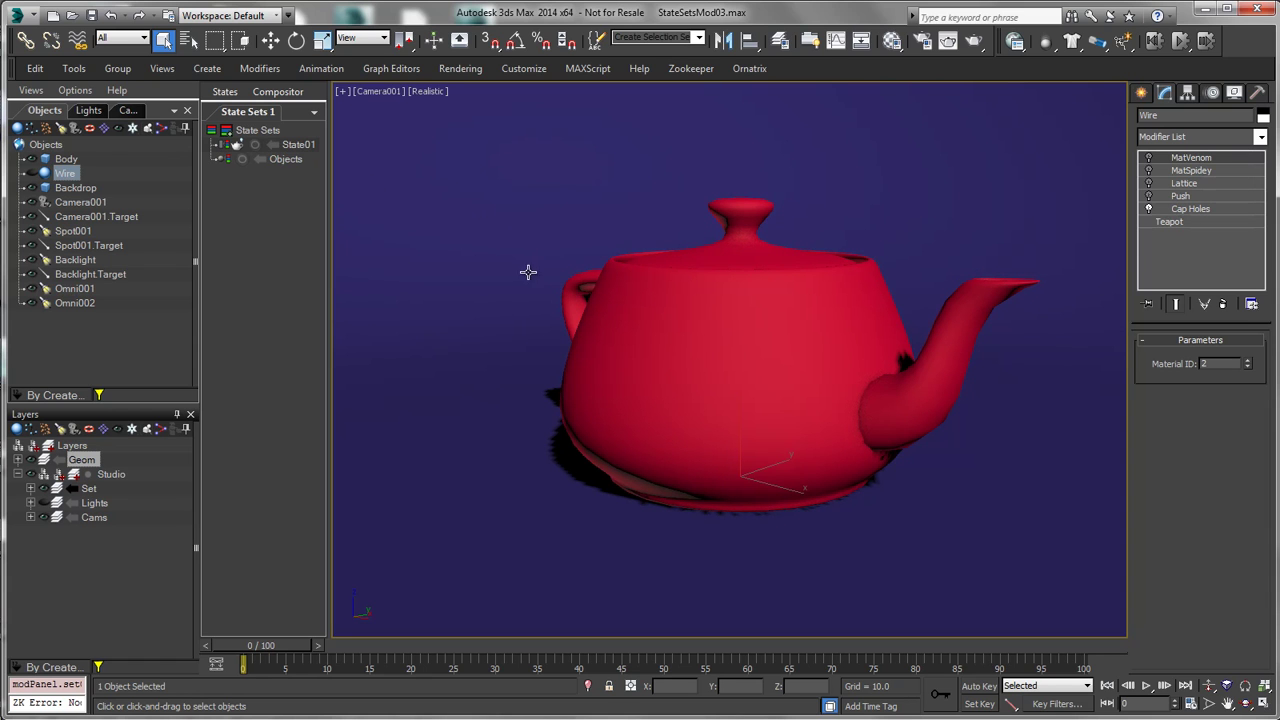
Step: Rename State01 to SpideyRed and widen the State Sets pane to fit the name
double_click(300, 146)
type("Spidey")
key("Return")
left_click_drag(327, 143, 359, 145)
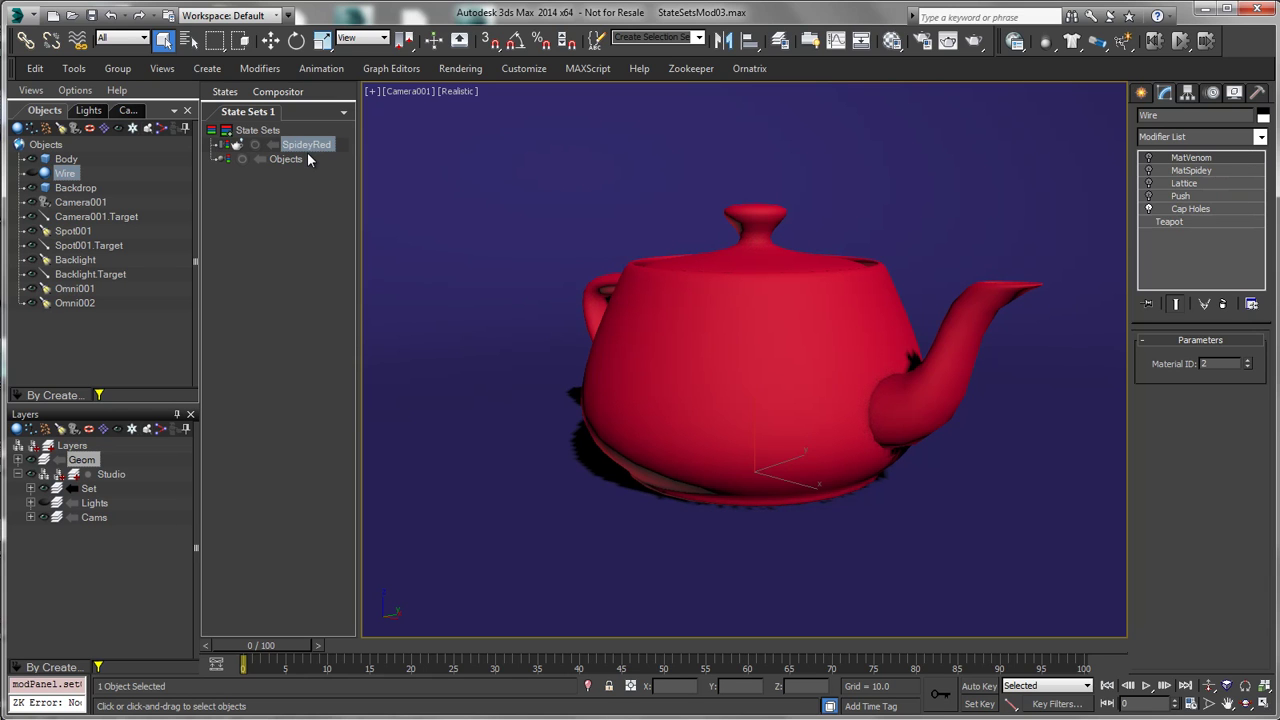
Step: Start recording the SpideyRed state with Wire shown and its Push, Lattice and MatSpidey modifiers enabled
left_click(255, 146)
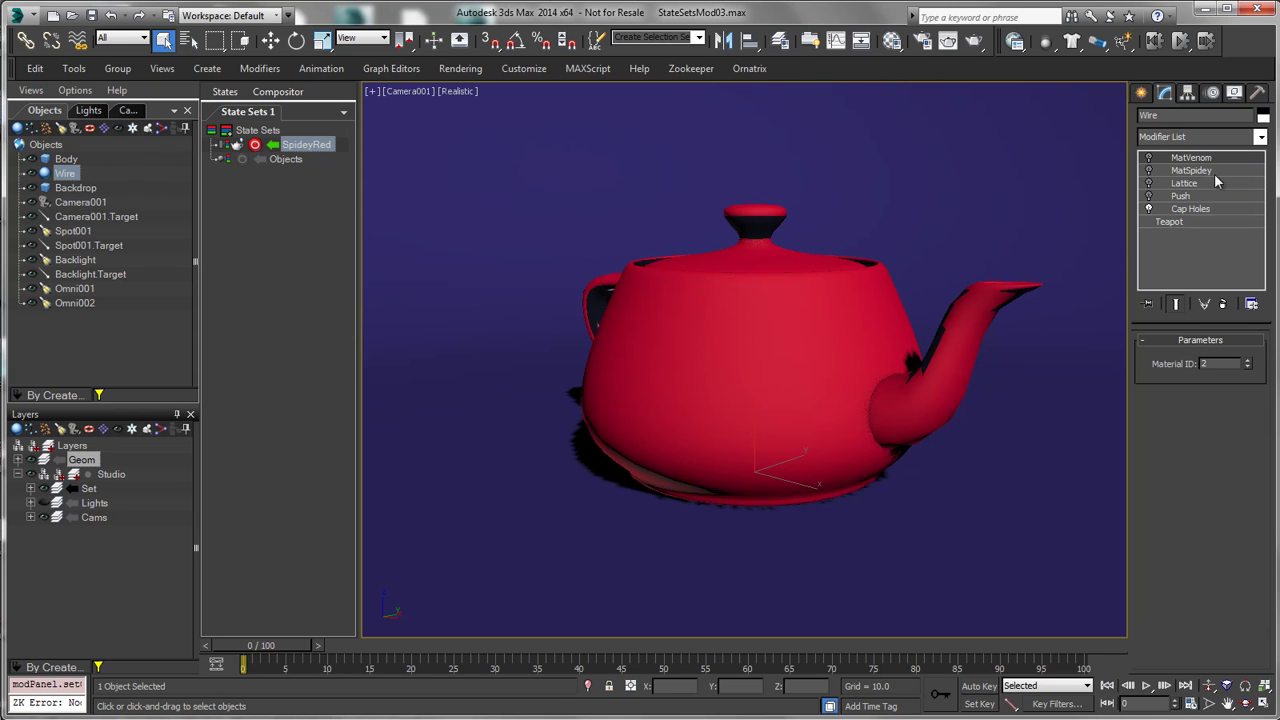
left_click(1148, 183)
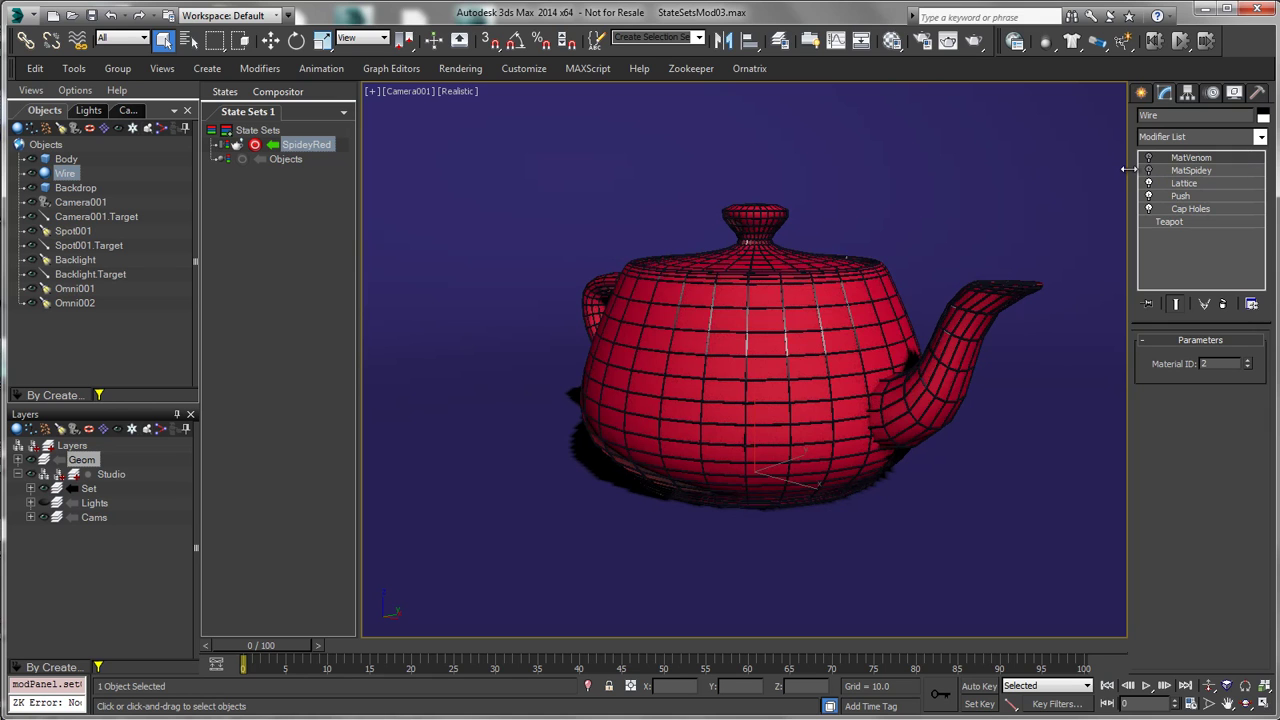
left_click(1149, 171)
left_click(1192, 171)
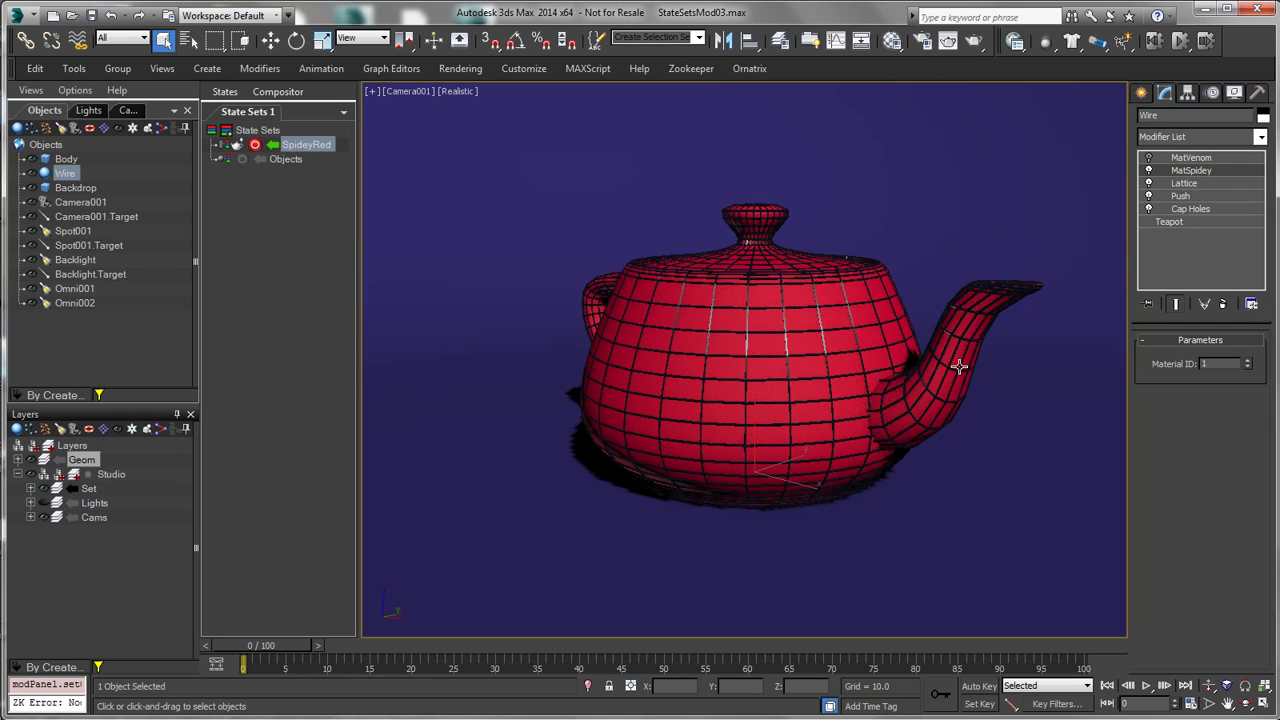
Step: Examine the sub-materials of the multi/sub-object wire material in the Material Editor and close it
key("m")
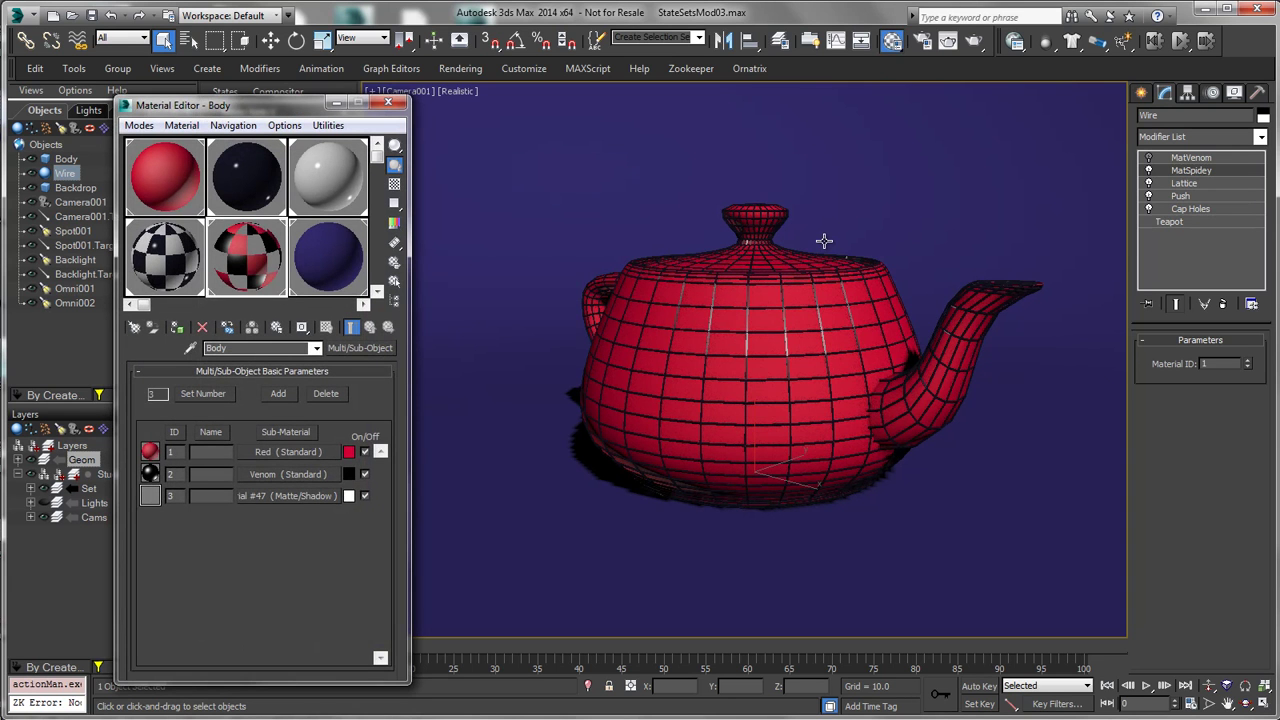
left_click(191, 249)
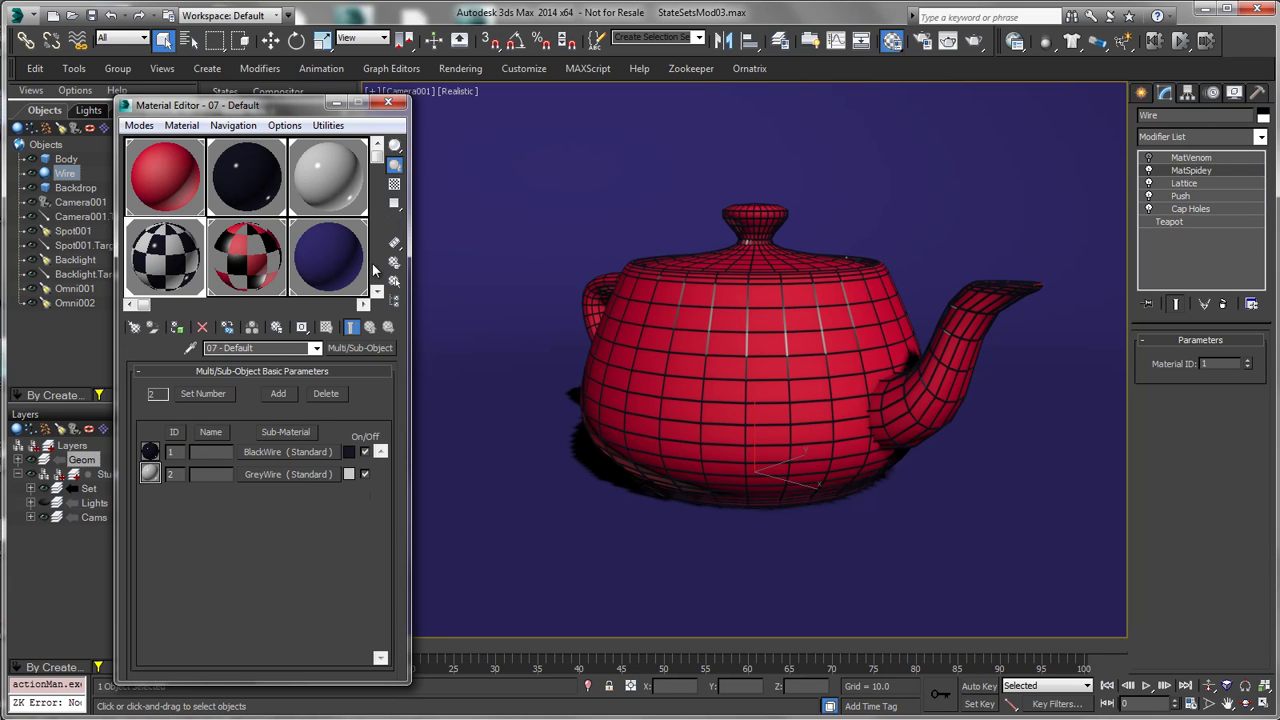
left_click(389, 104)
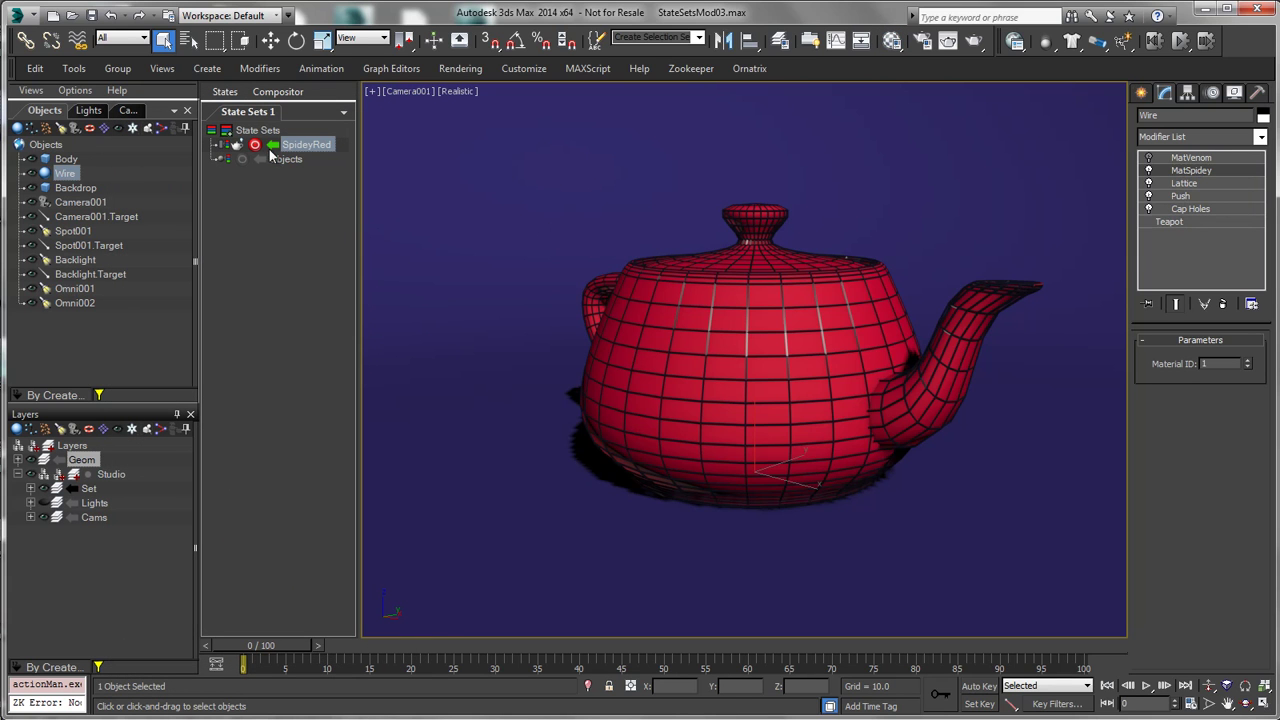
Step: Stop recording the SpideyRed state and toggle it on and off to check it, leaving it off
left_click(255, 145)
left_click(274, 146)
left_click(274, 146)
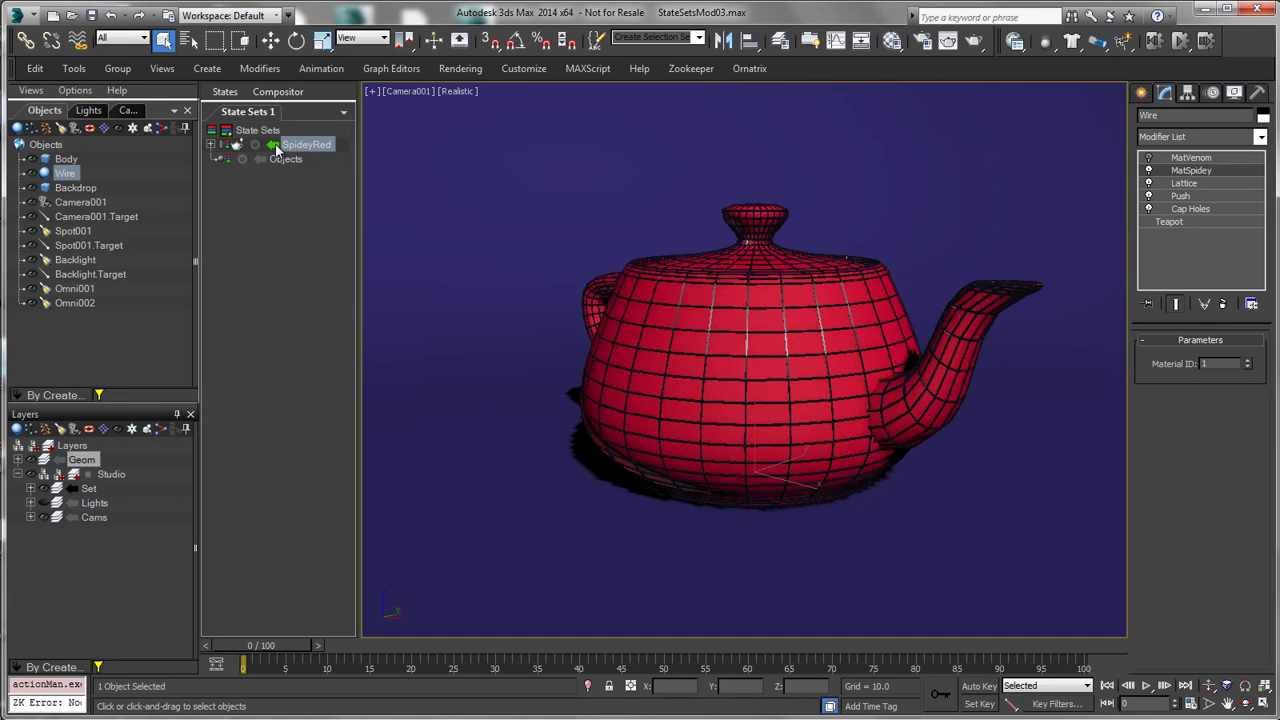
left_click(275, 146)
left_click(275, 146)
left_click(275, 146)
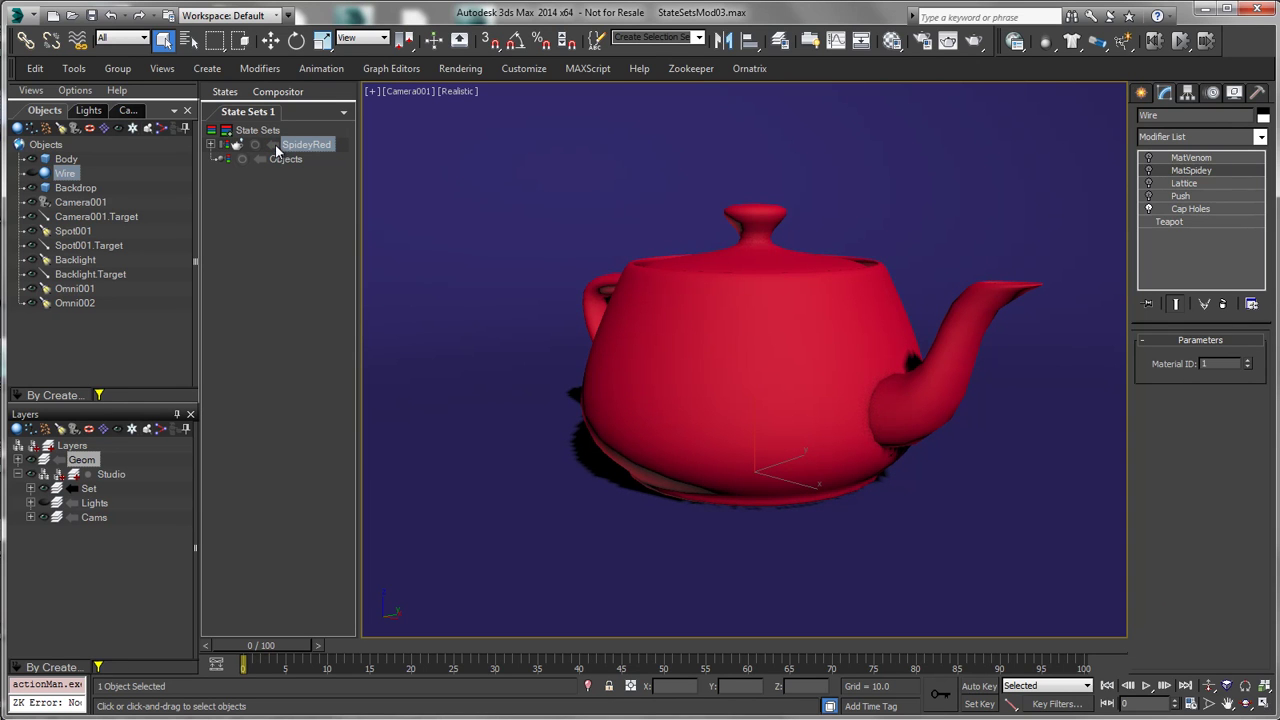
Step: Add a new state to the State Sets and rename it VenomBlack
left_click(229, 140)
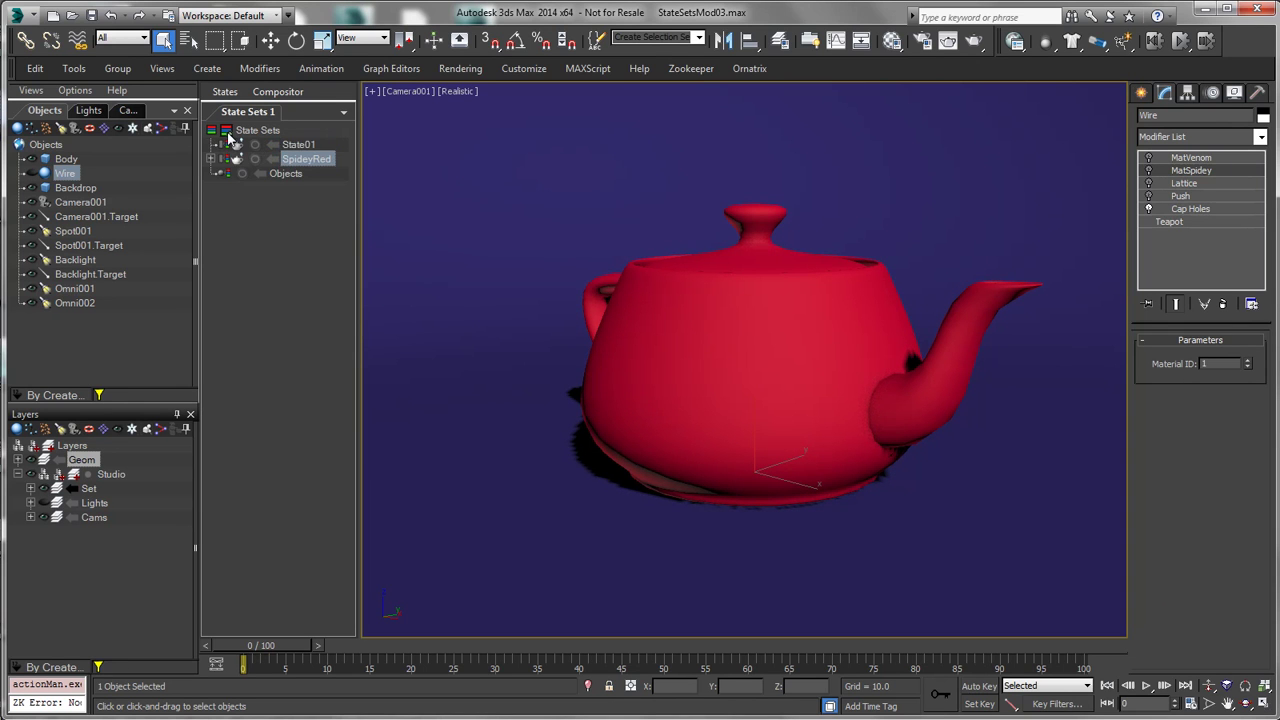
double_click(299, 146)
type("VenomBlack")
key("Return")
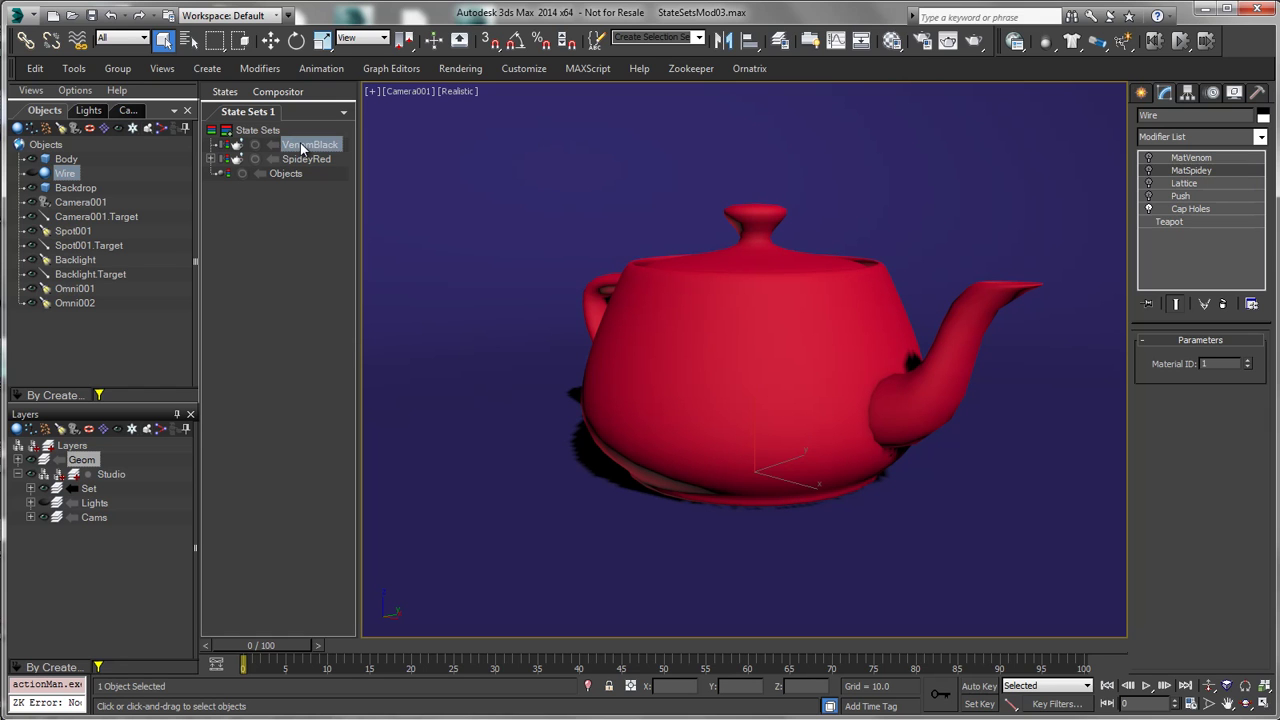
Step: Start recording VenomBlack with Wire shown and its Push, Lattice and MatVenom modifiers enabled
left_click(255, 146)
left_click(33, 175)
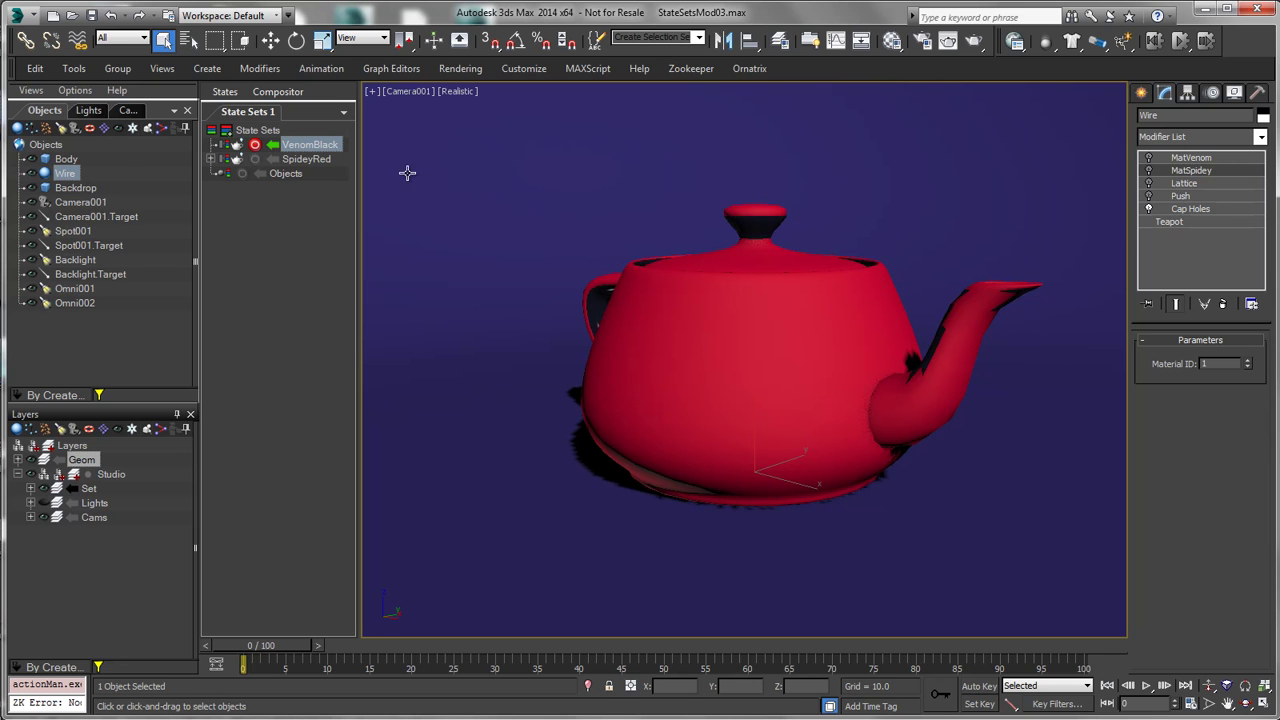
left_click(1149, 196)
left_click(1149, 183)
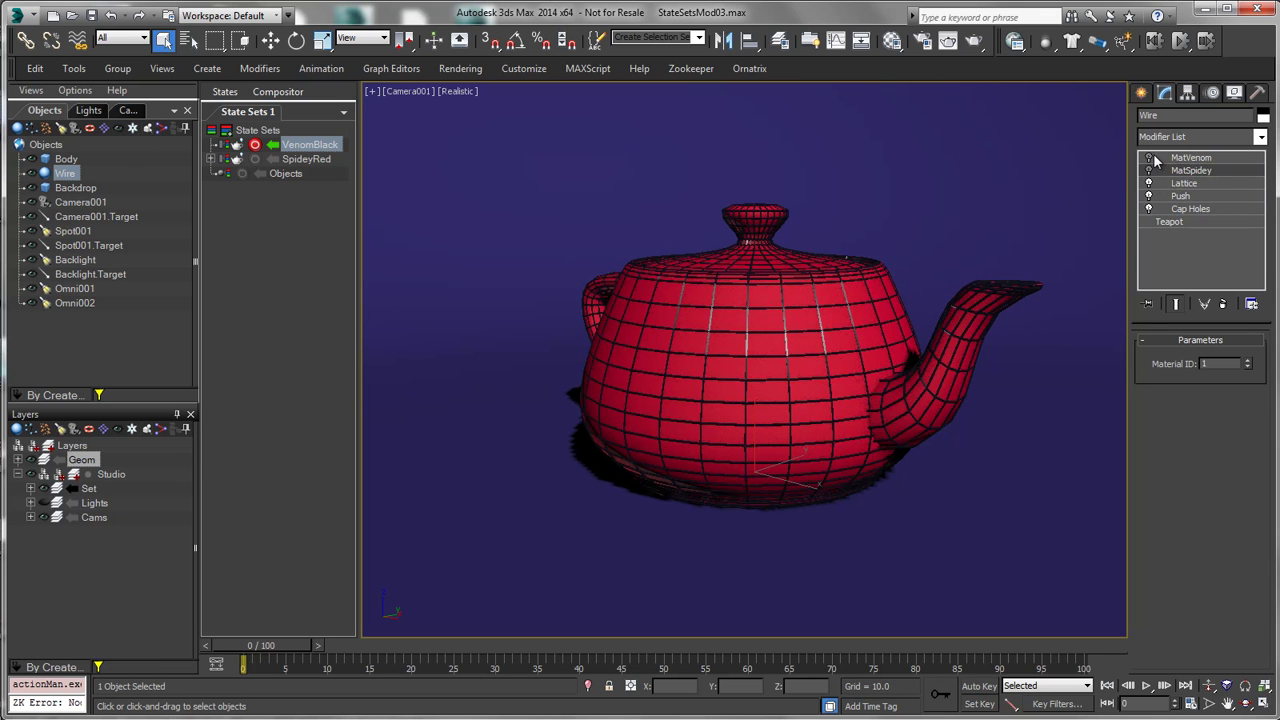
left_click(1149, 158)
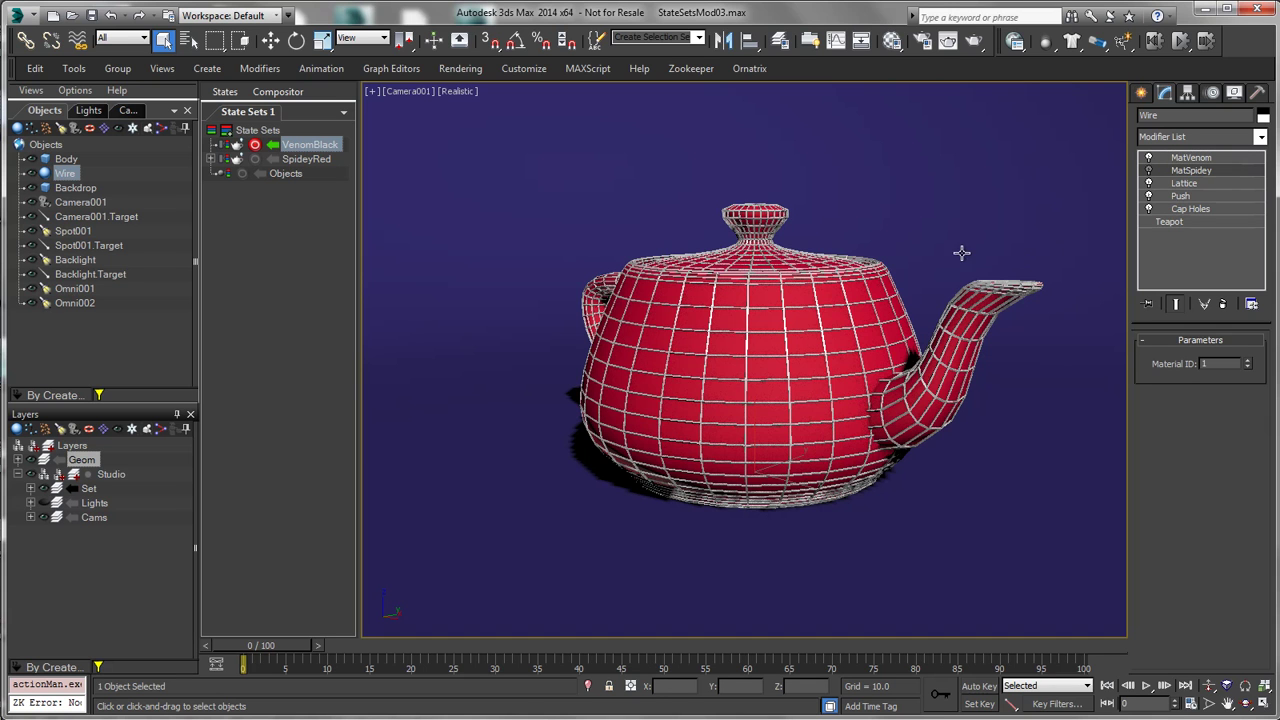
Step: Compare the material IDs of the Body object's MatS and MatV modifiers, and enable MatV in the VenomBlack recording
left_click(67, 159)
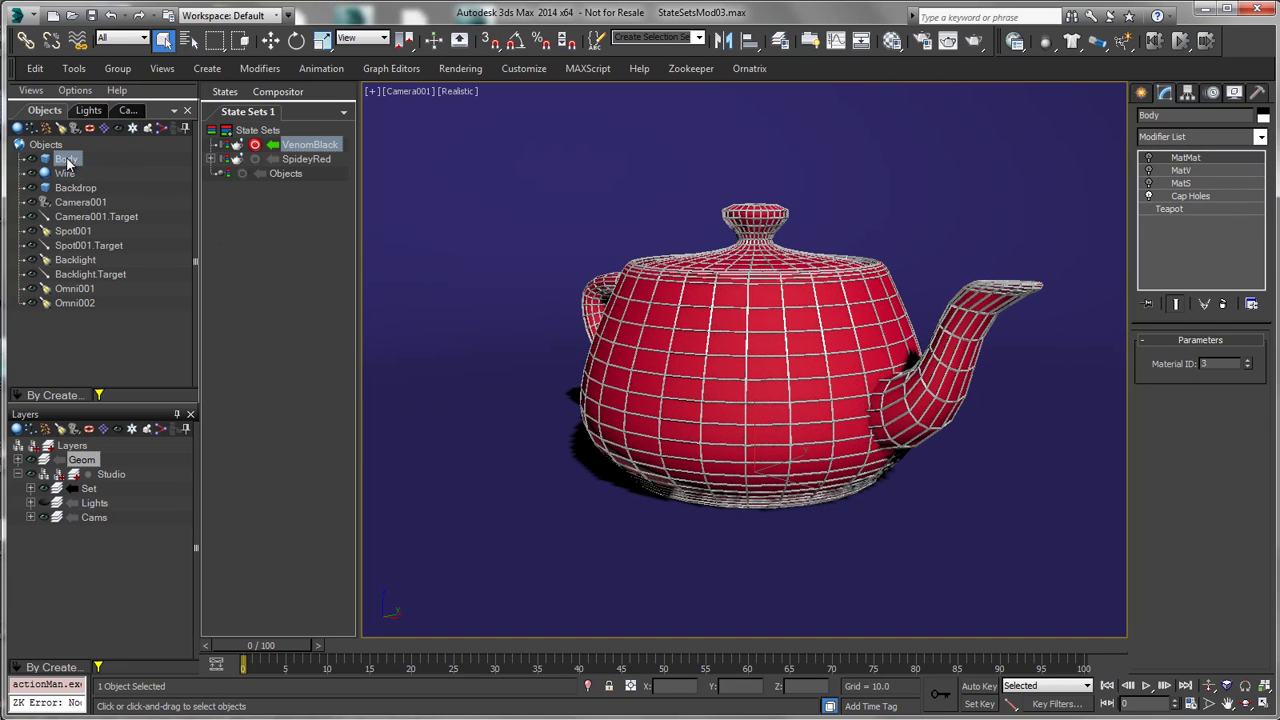
left_click(1182, 183)
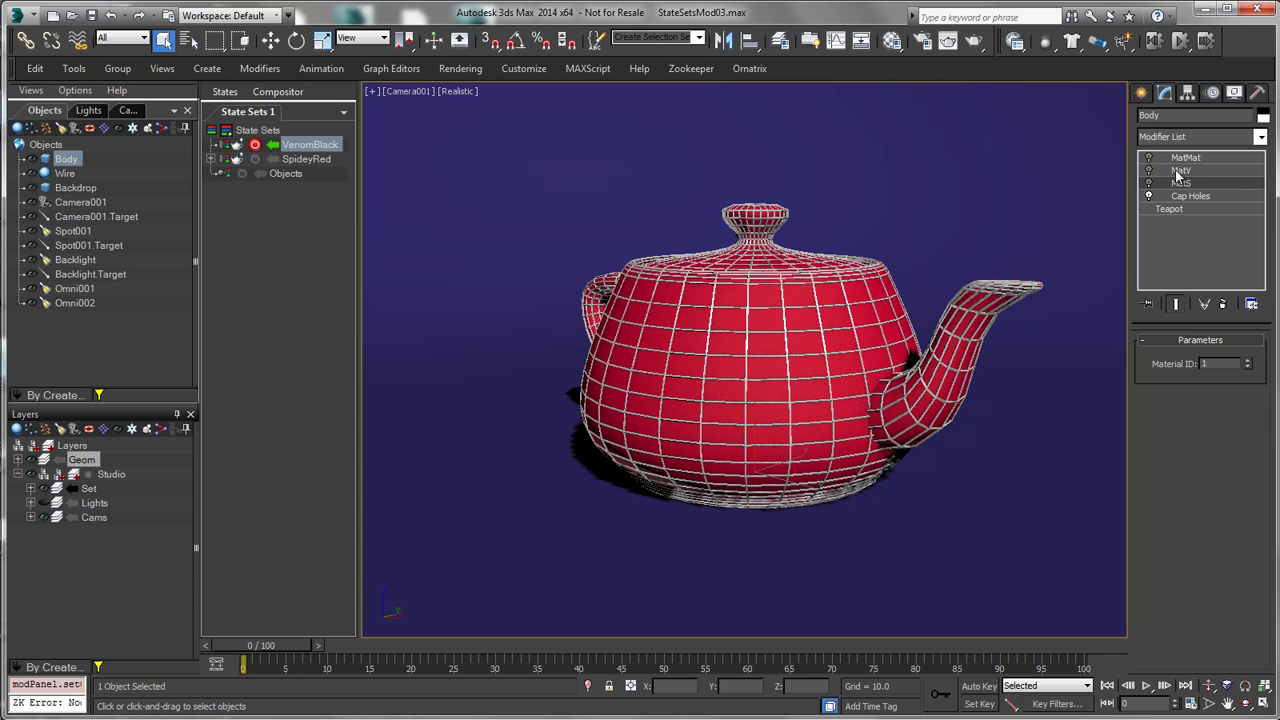
left_click(1180, 171)
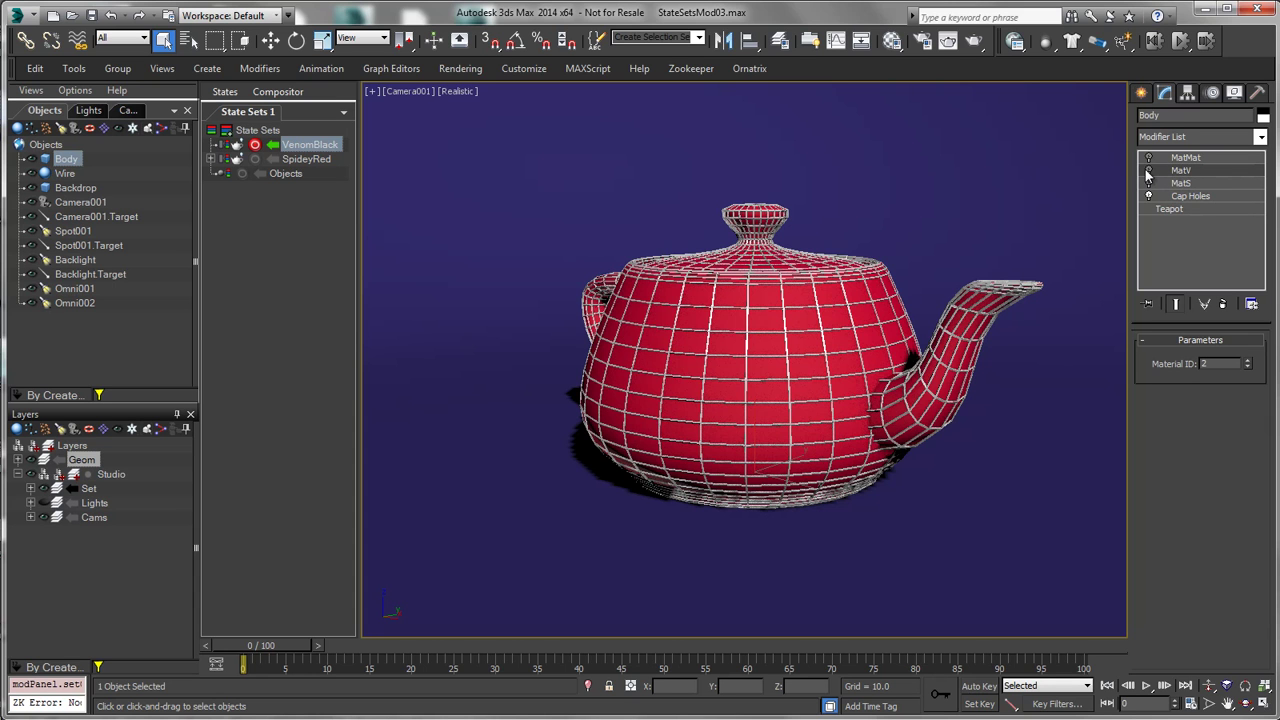
left_click(1149, 171)
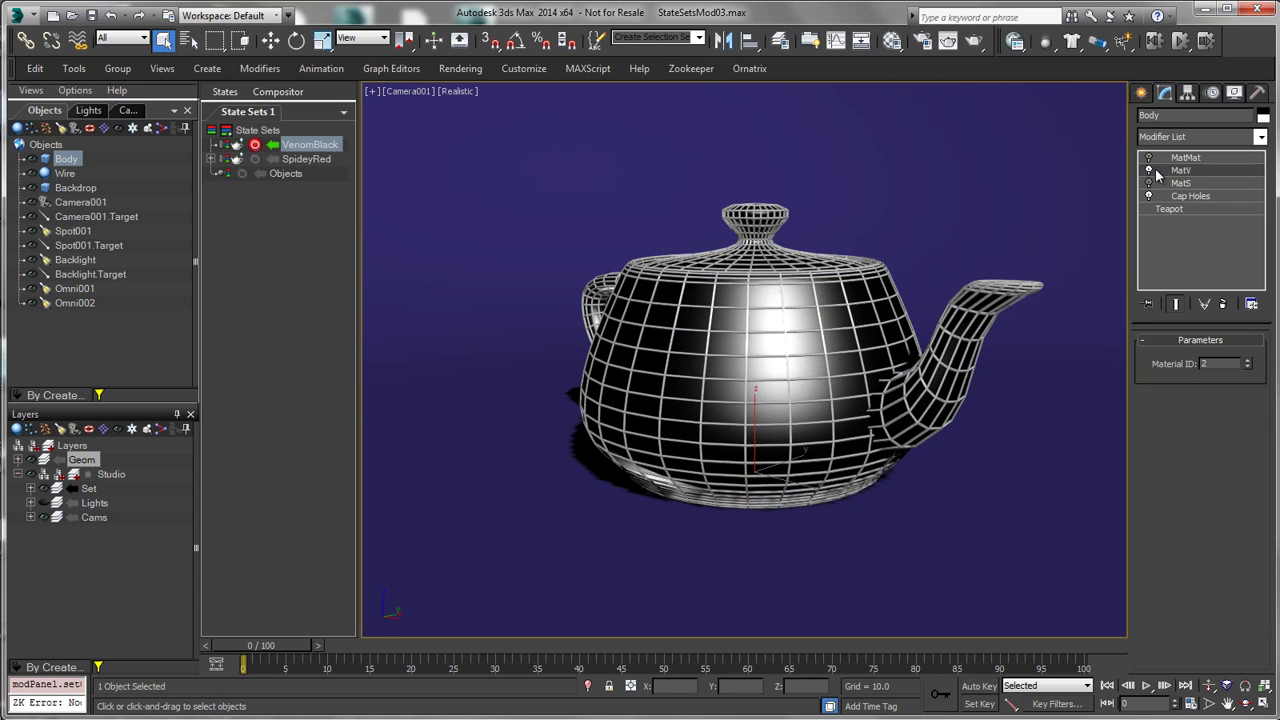
Step: Stop recording VenomBlack and switch to the SpideyRed state to compare the two looks
left_click(255, 145)
left_click(272, 145)
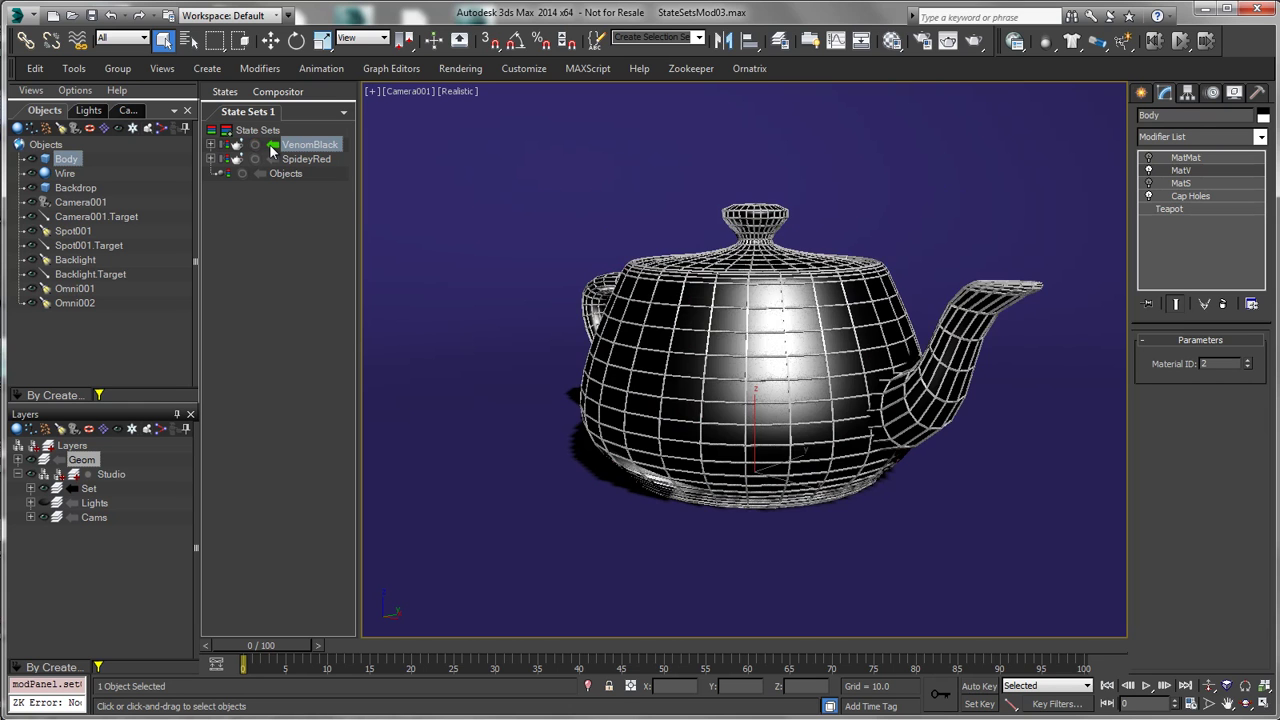
left_click(273, 160)
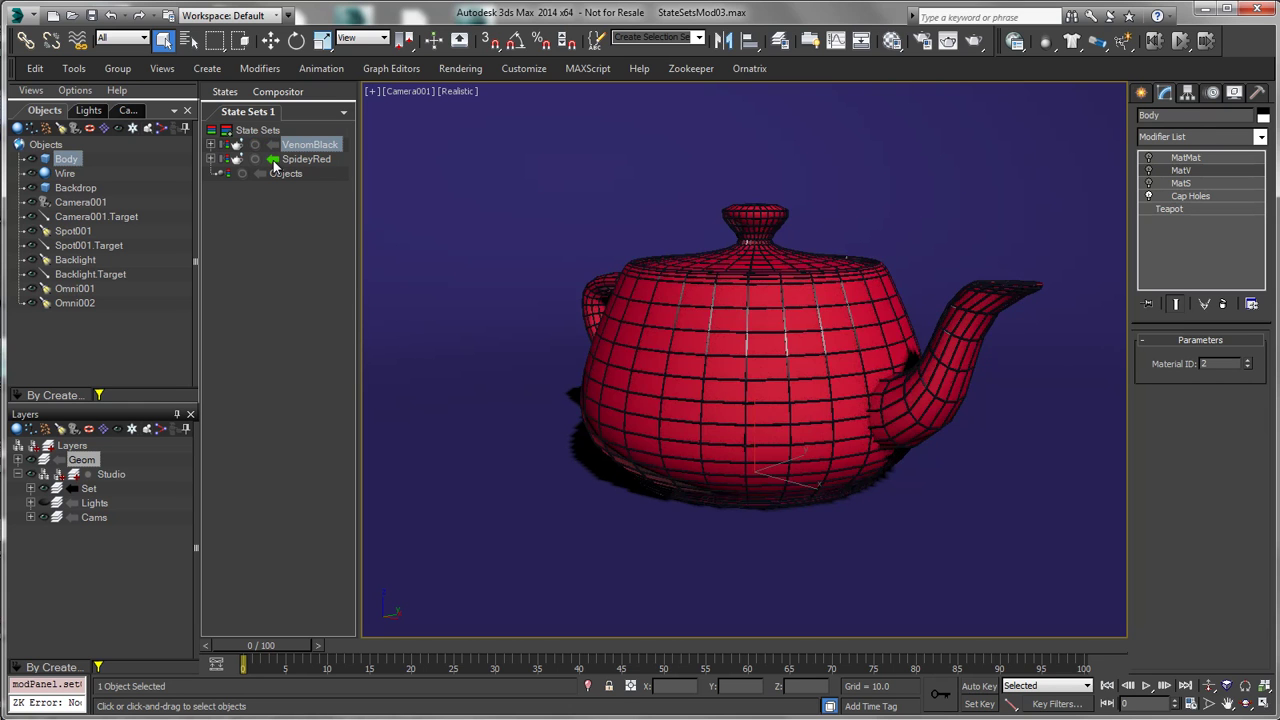
left_click(273, 161)
left_click(273, 161)
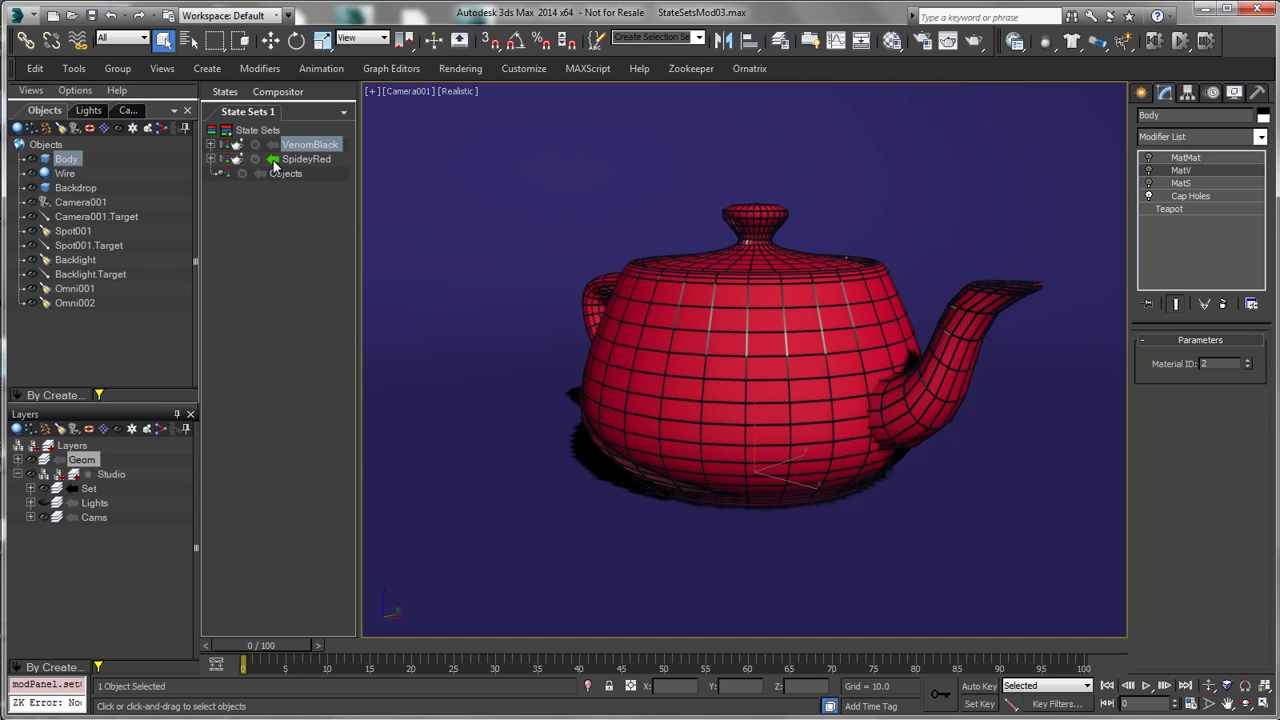
Step: Record the Body object's MatS modifier as enabled in SpideyRed, then toggle the states to check them, leaving SpideyRed active
left_click(256, 159)
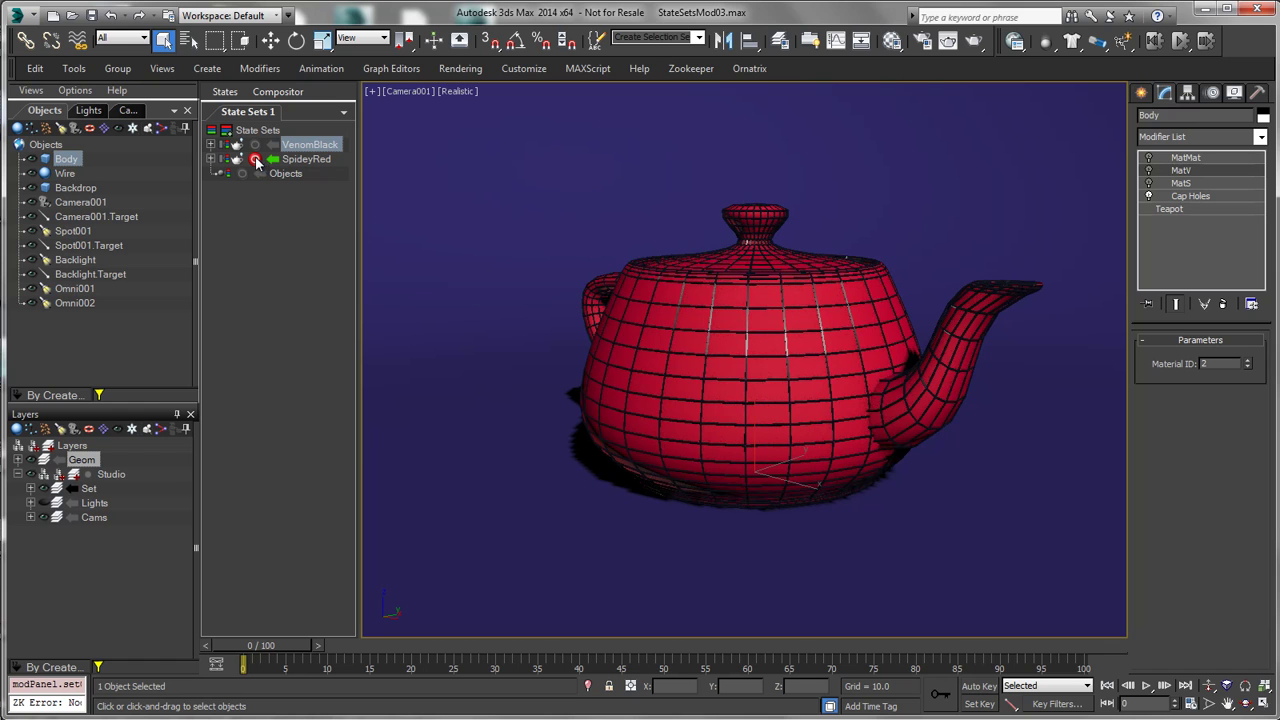
left_click(1186, 184)
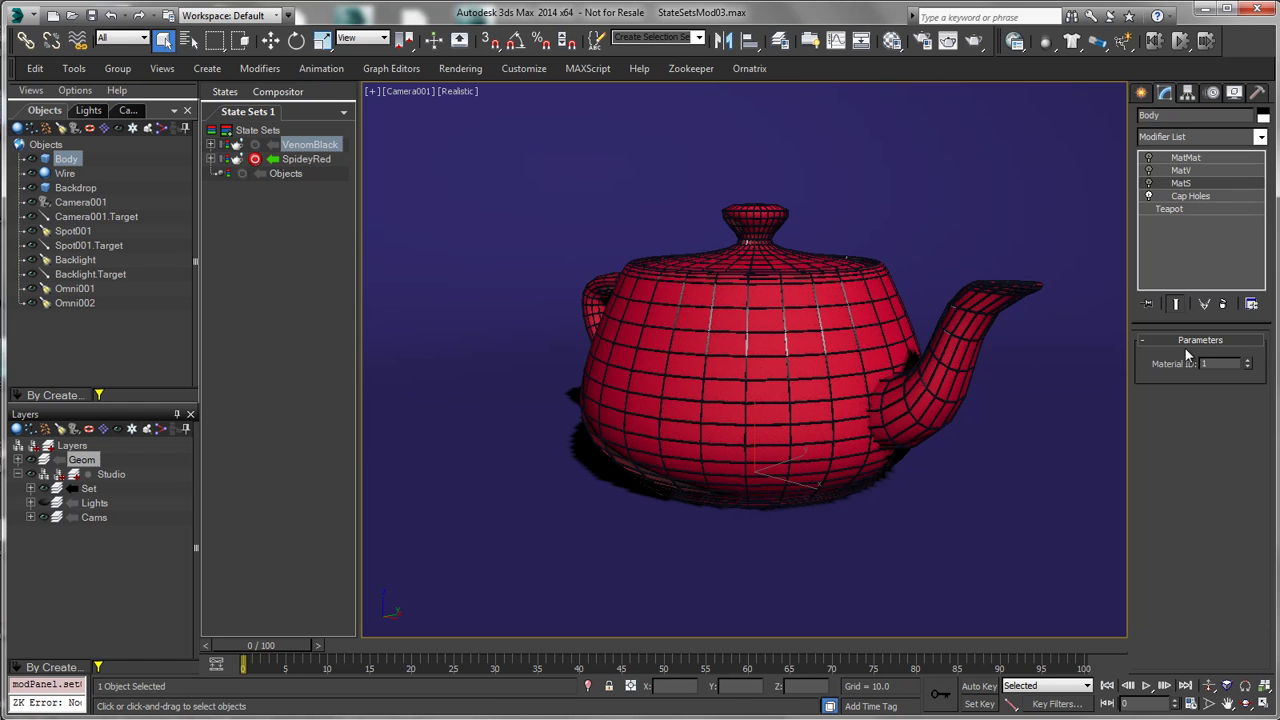
left_click(1149, 184)
left_click(272, 161)
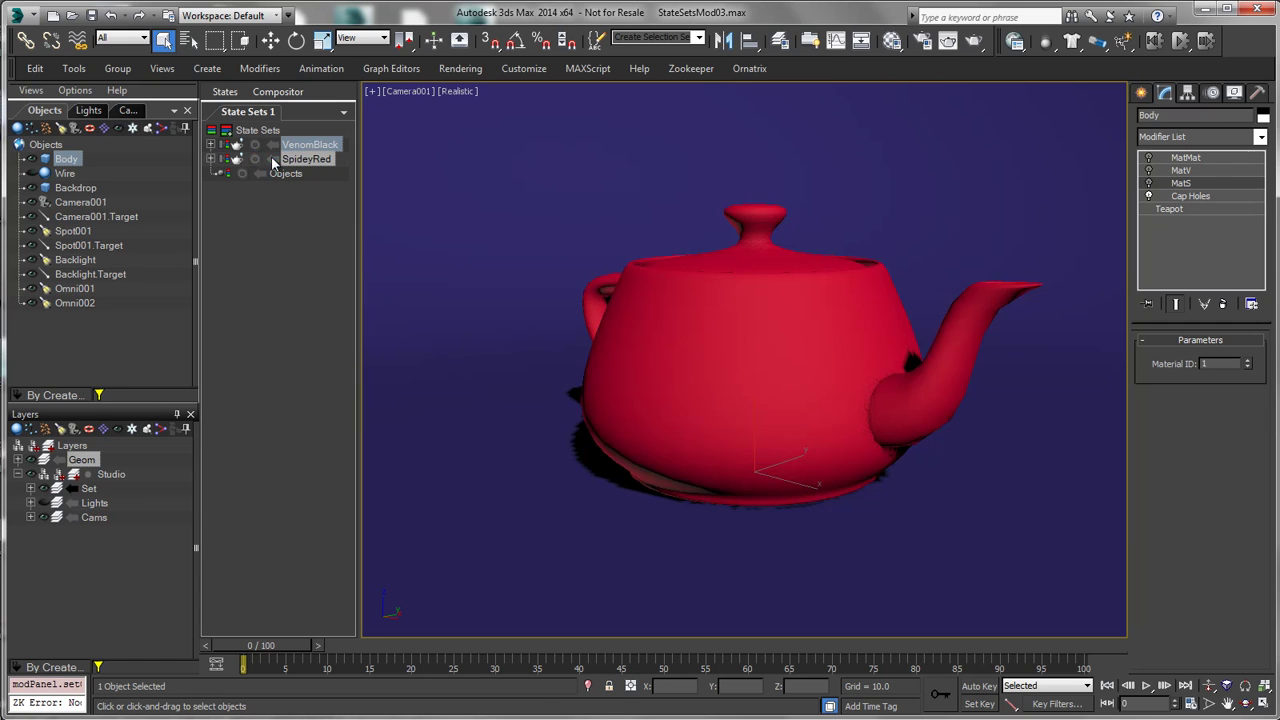
left_click(272, 146)
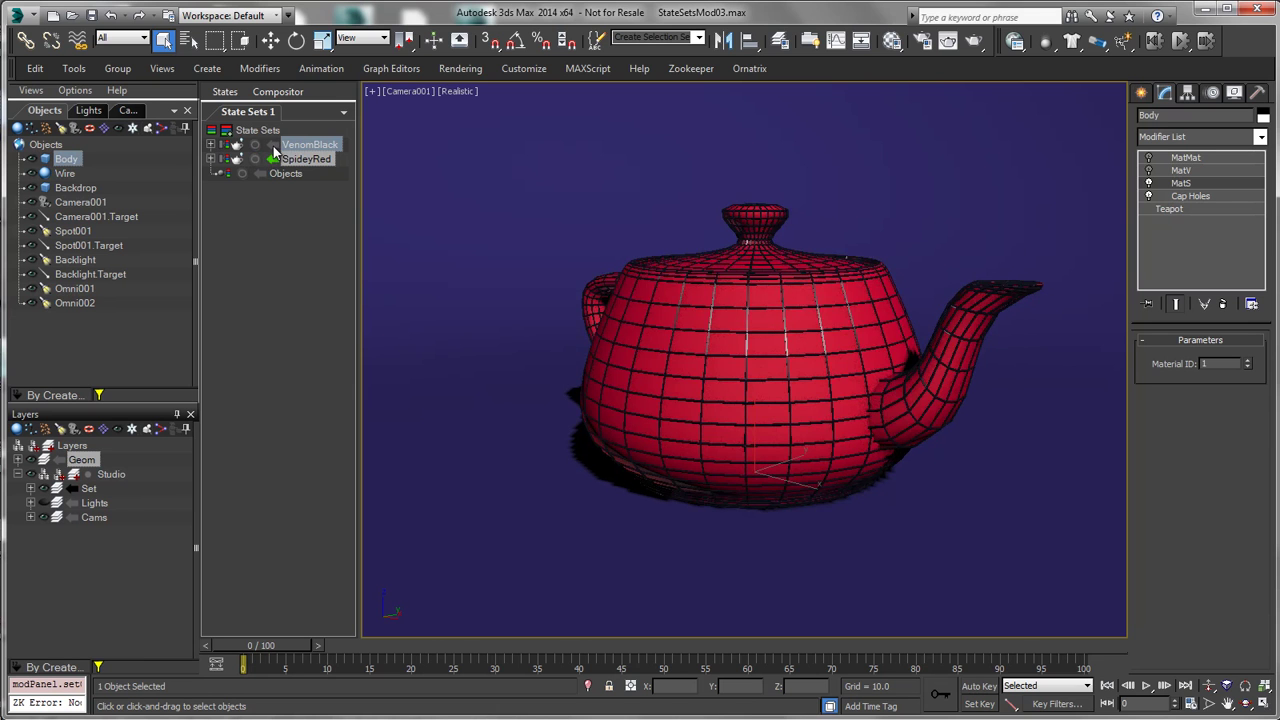
left_click(273, 161)
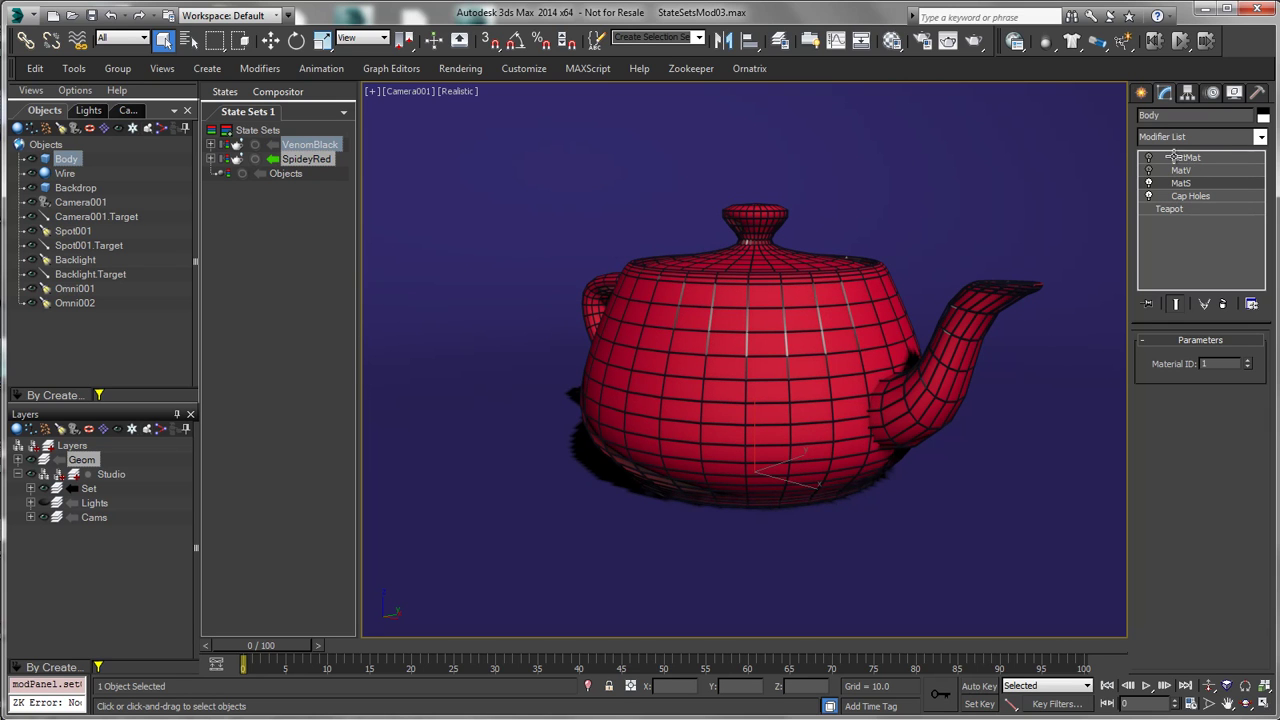
Step: Add another new state to the State Sets and rename it WireMat
left_click(229, 131)
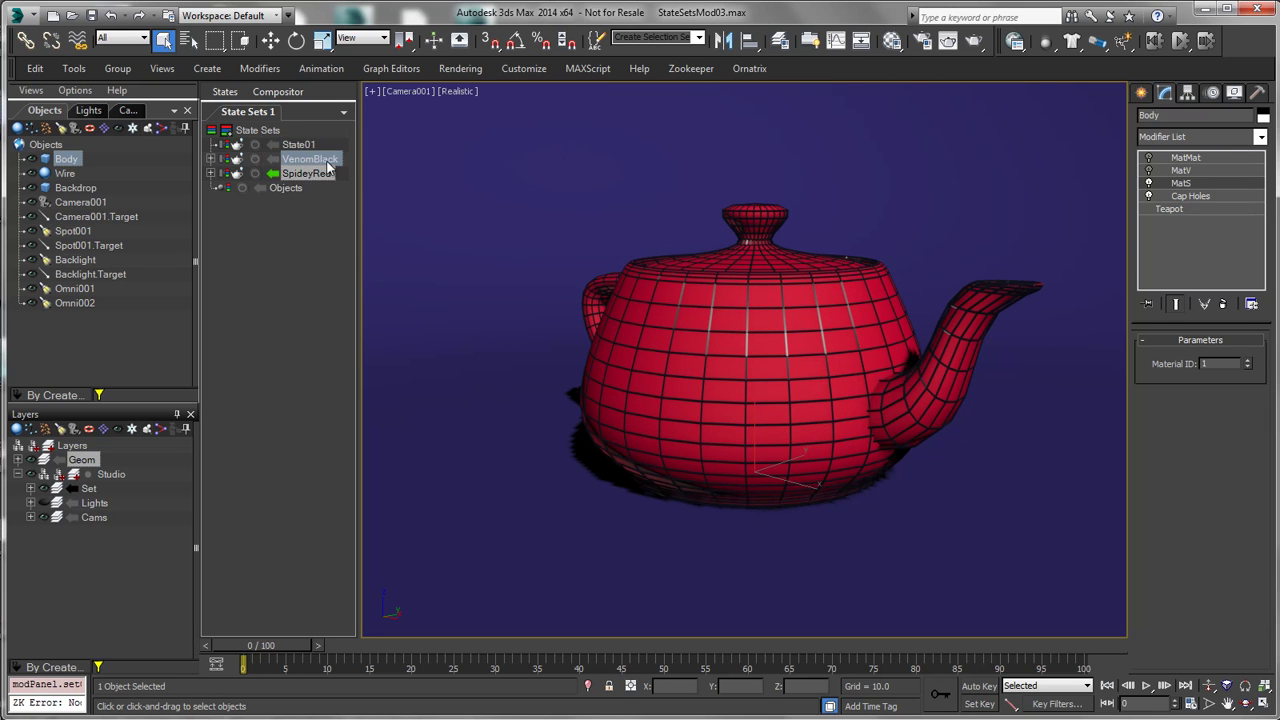
double_click(314, 145)
type("WireMat")
key("Return")
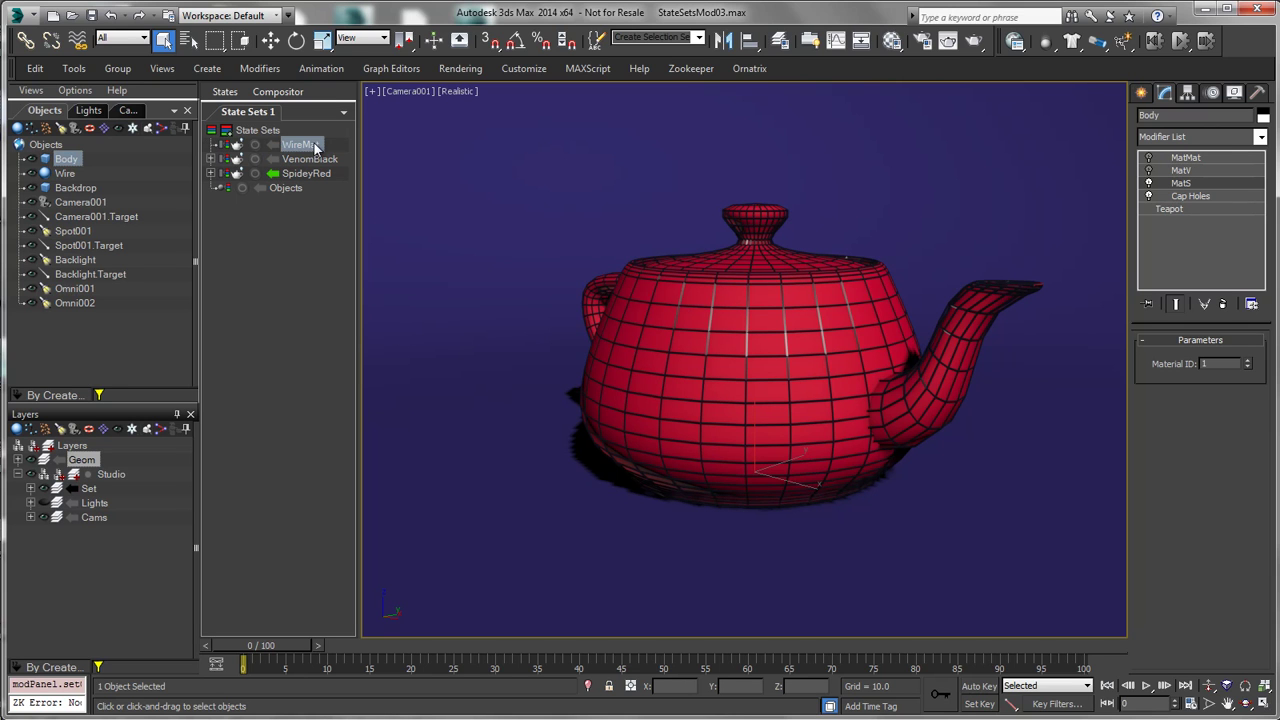
Step: Start recording WireMat with the Body object's MatMat modifier enabled, Wire shown, and Wire's Push and Lattice modifiers enabled
left_click(255, 146)
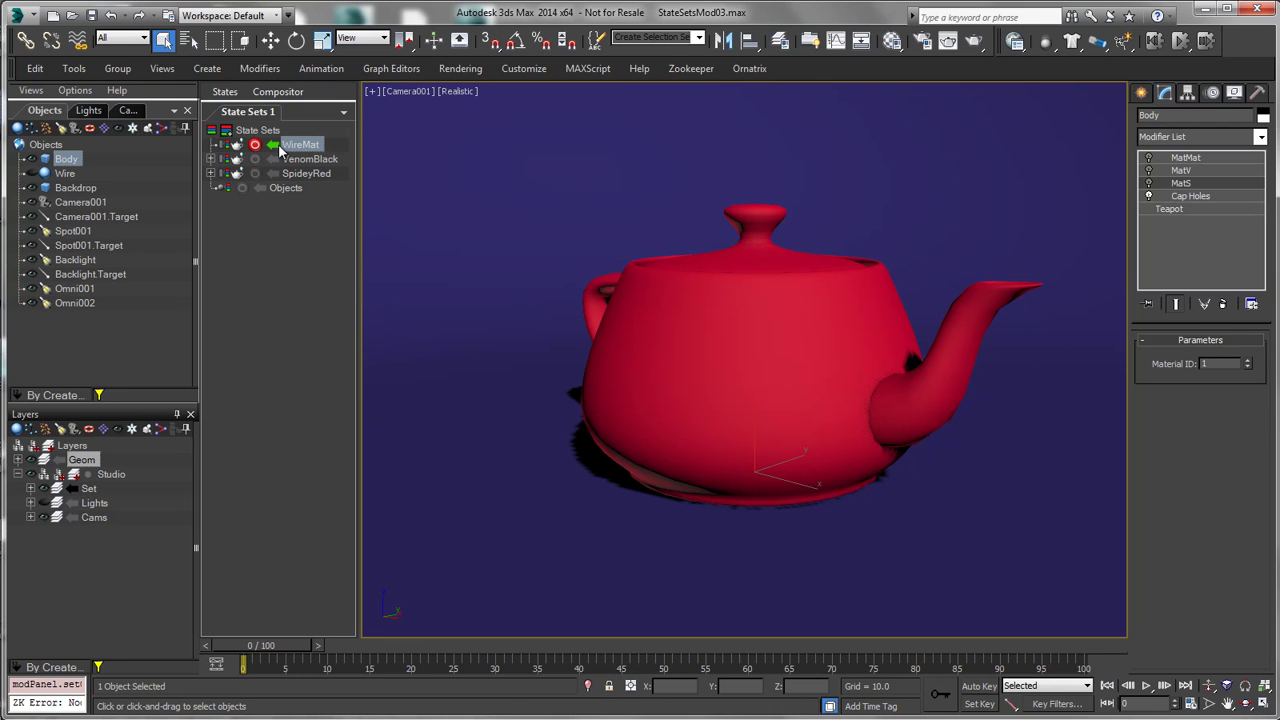
left_click(1148, 158)
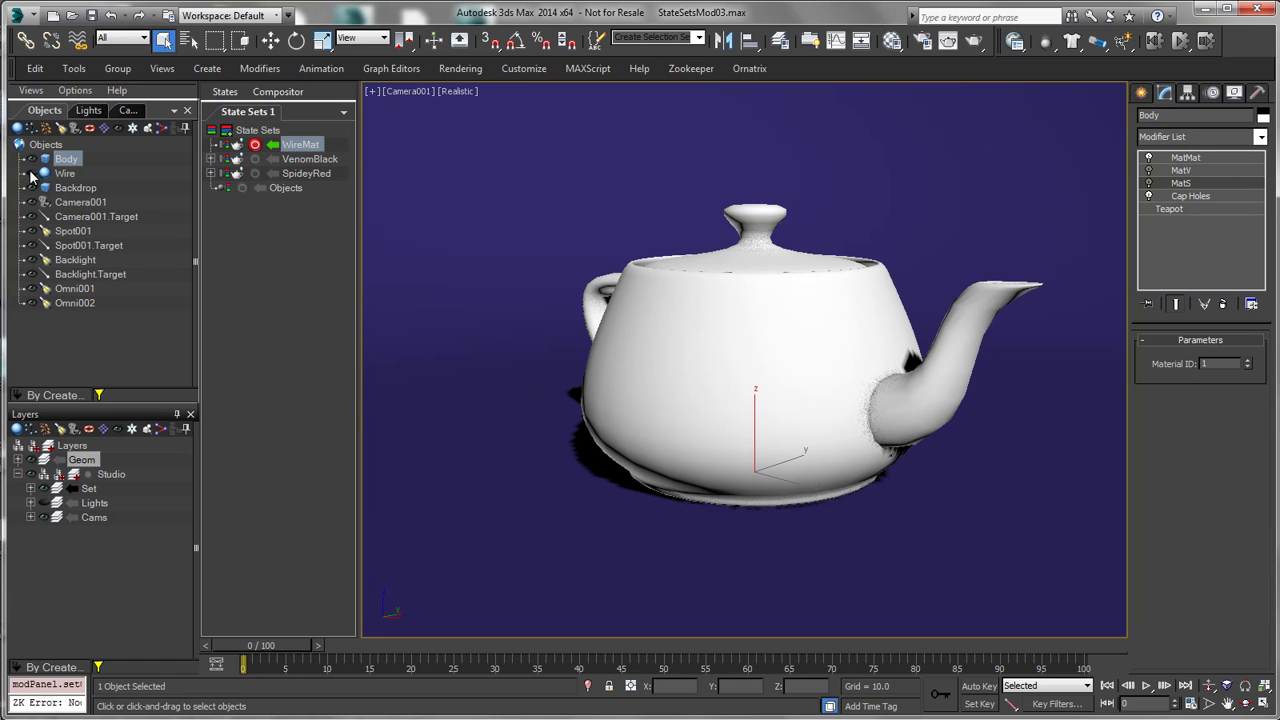
left_click(64, 173)
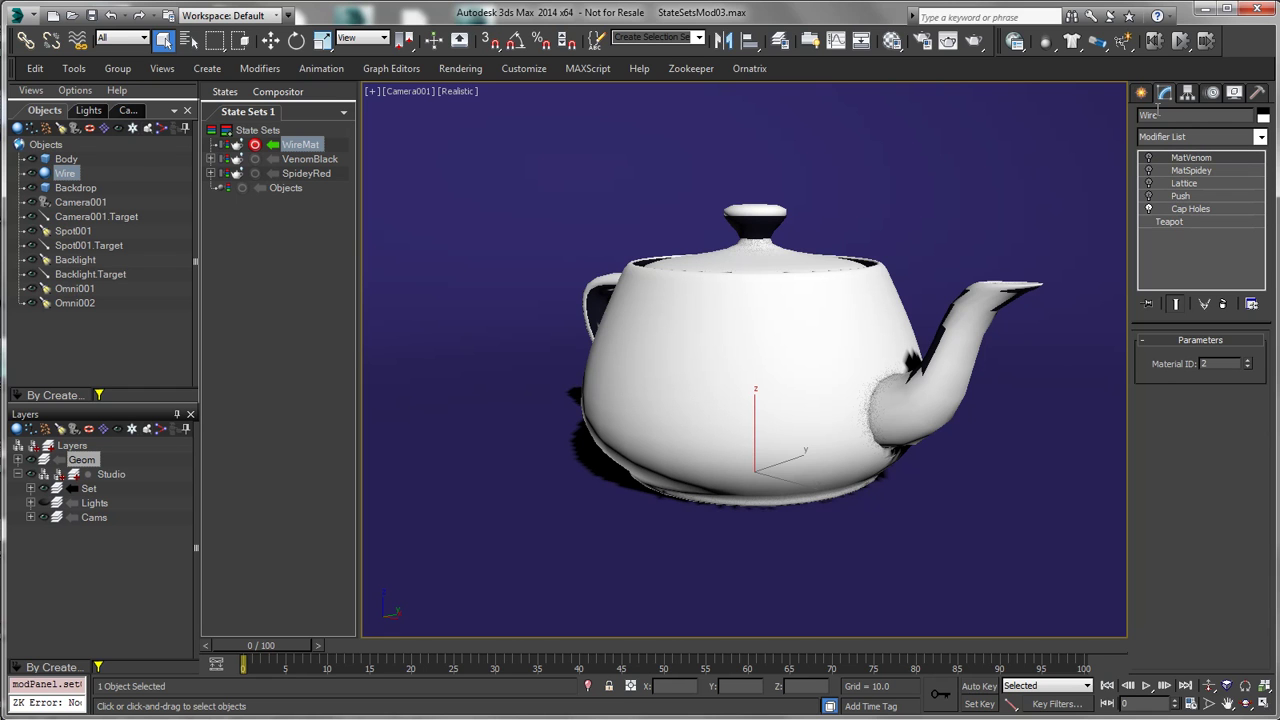
left_click(1156, 196)
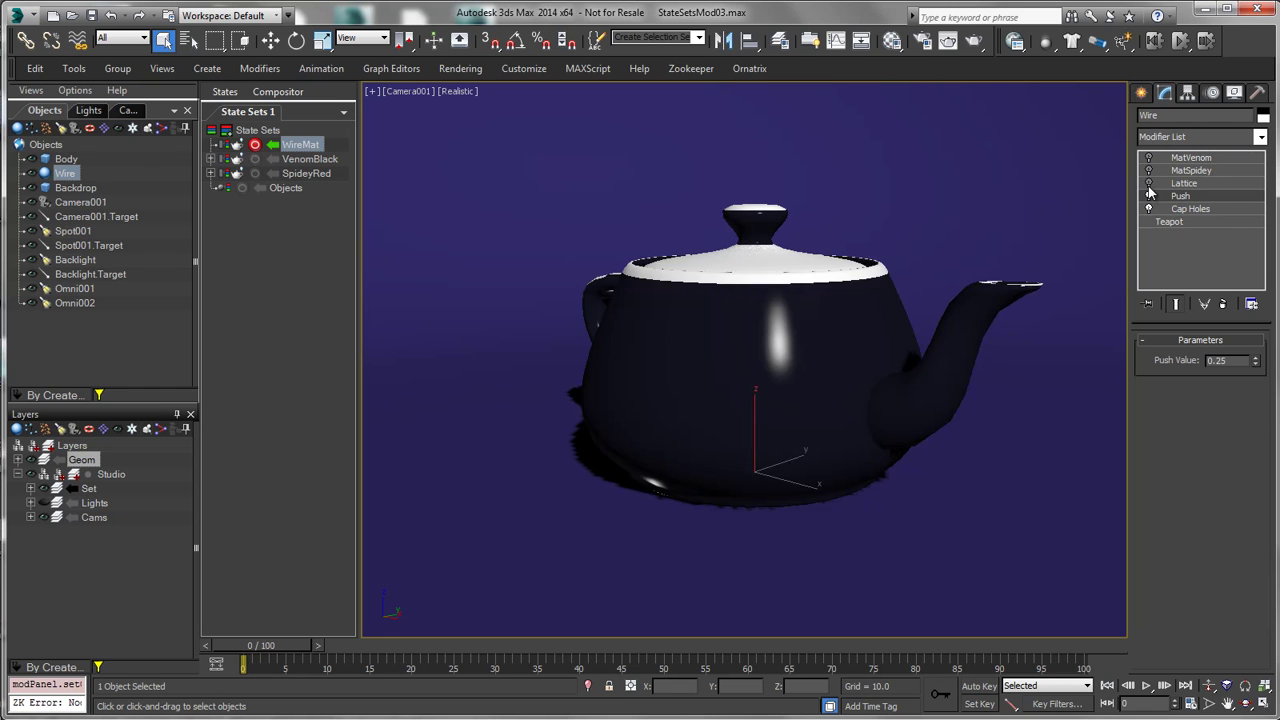
left_click(1149, 185)
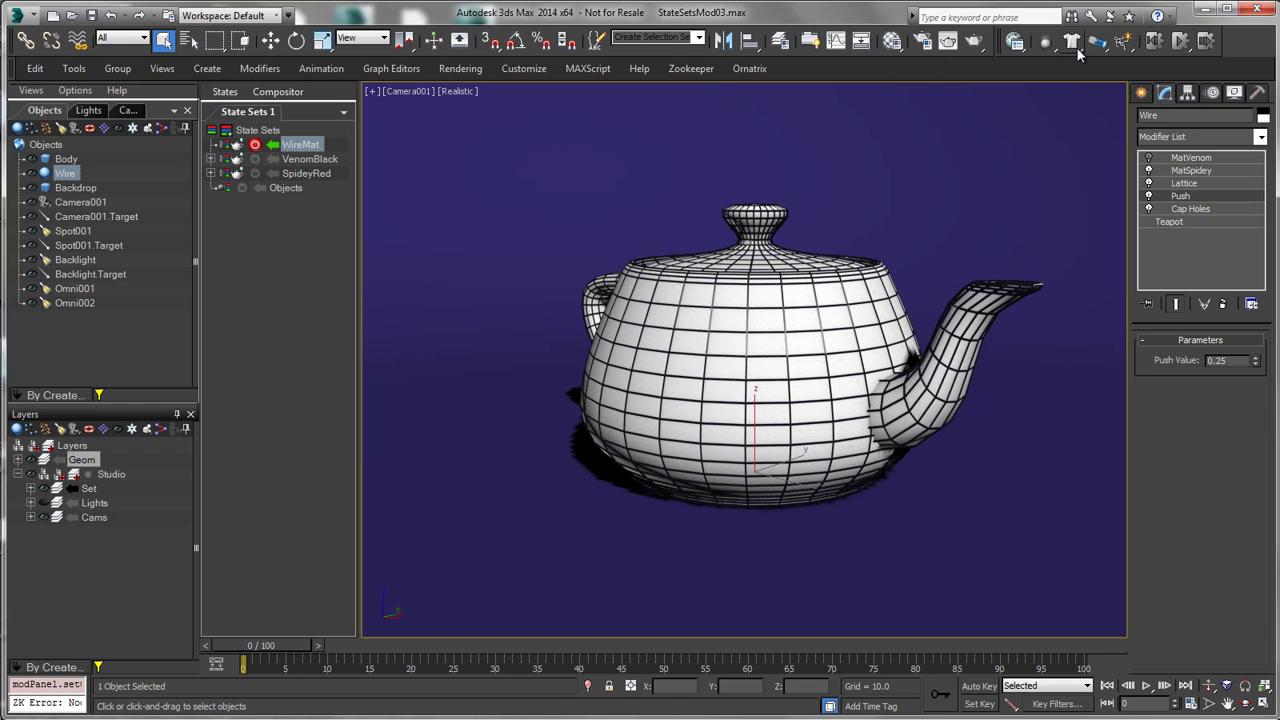
Step: Render the camera view, inspect its alpha channel, and close the rendered frame
left_click(983, 43)
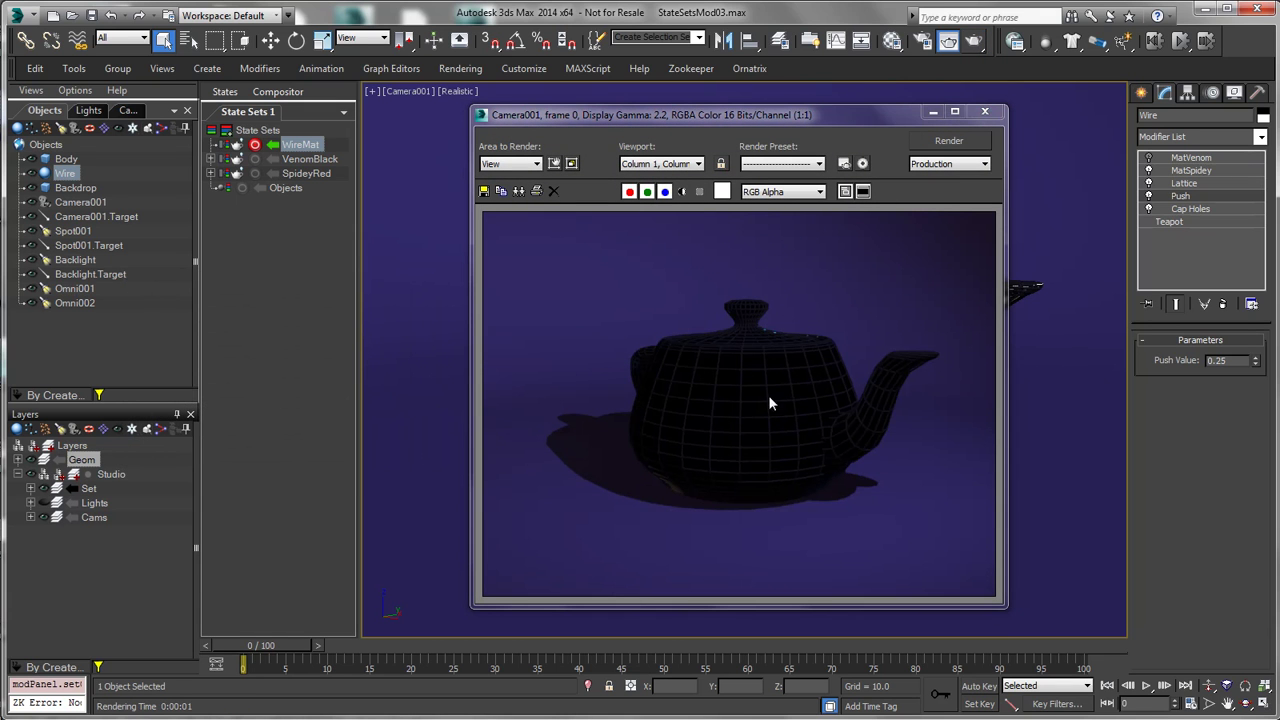
left_click(681, 191)
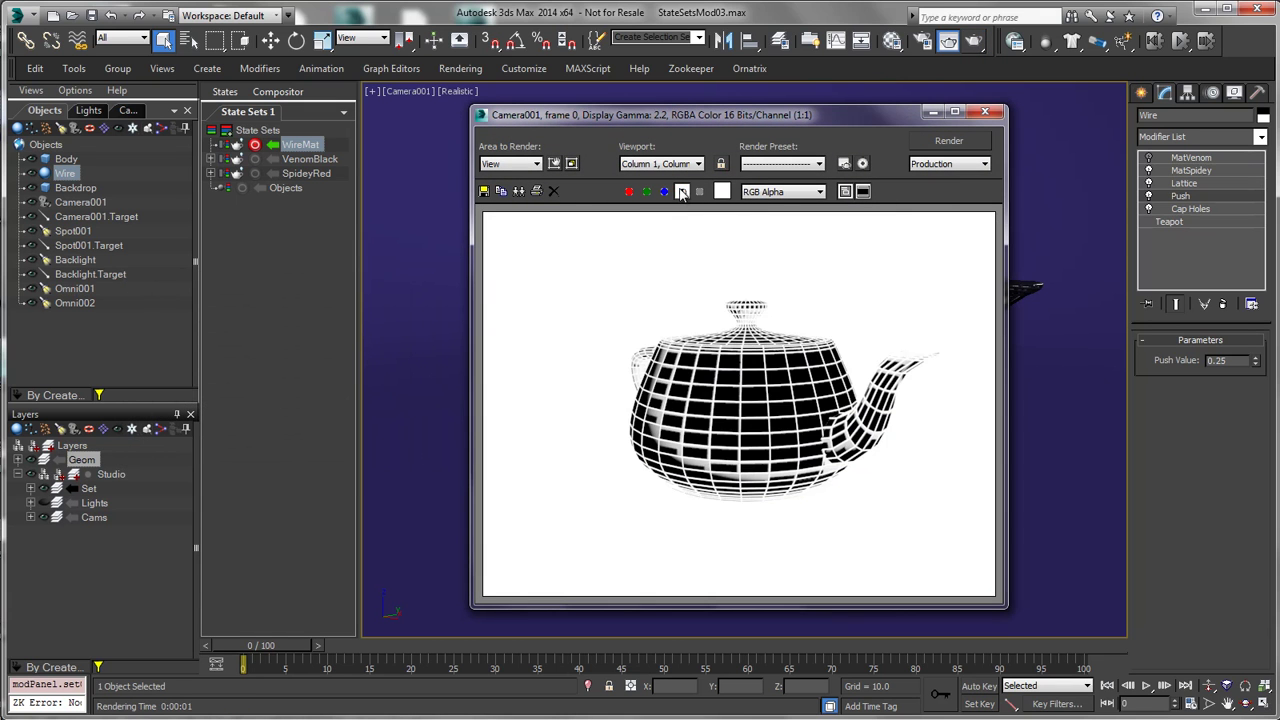
left_click(681, 191)
left_click(983, 113)
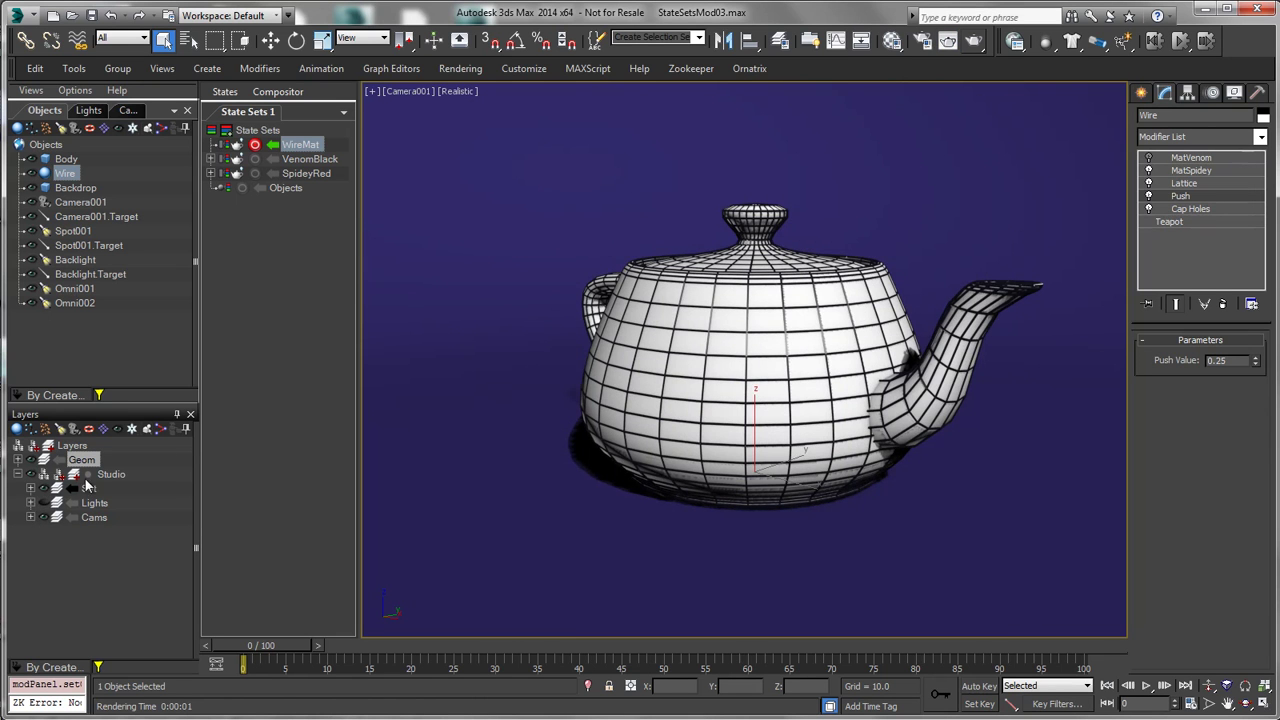
Step: Hide the Backdrop object in the Studio group's Set layer while WireMat is recording
left_click(122, 476)
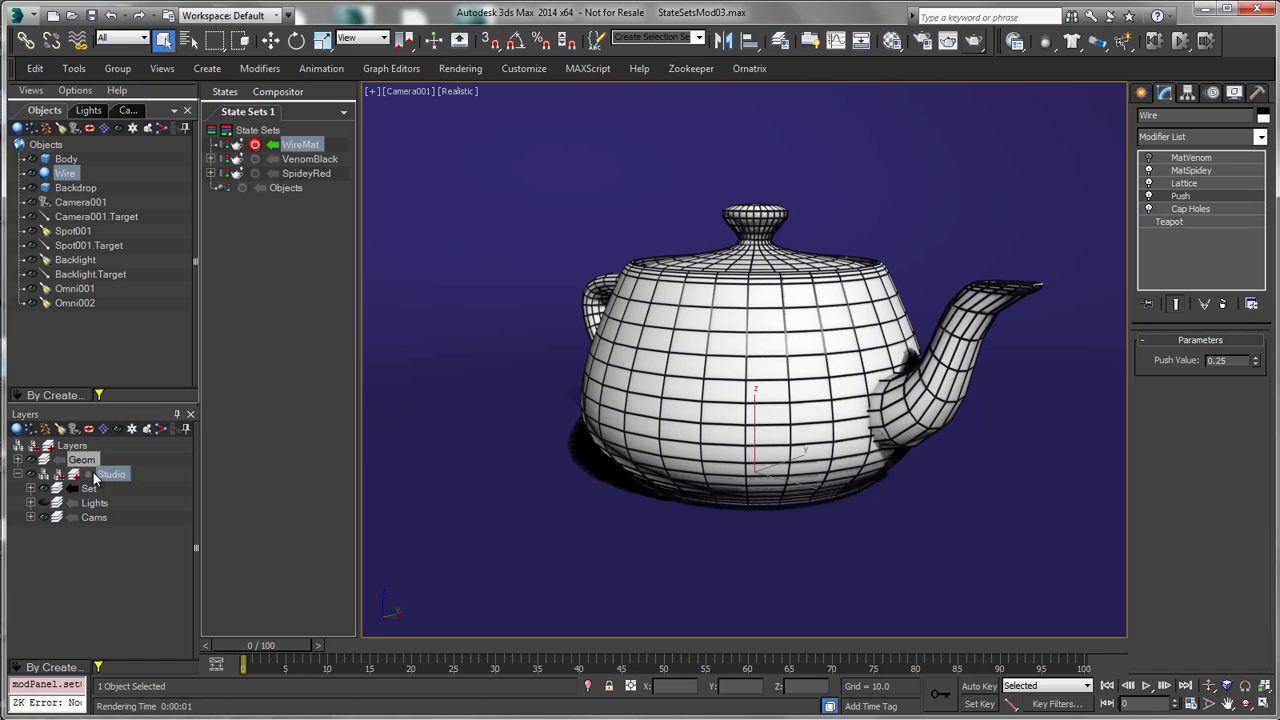
left_click(31, 488)
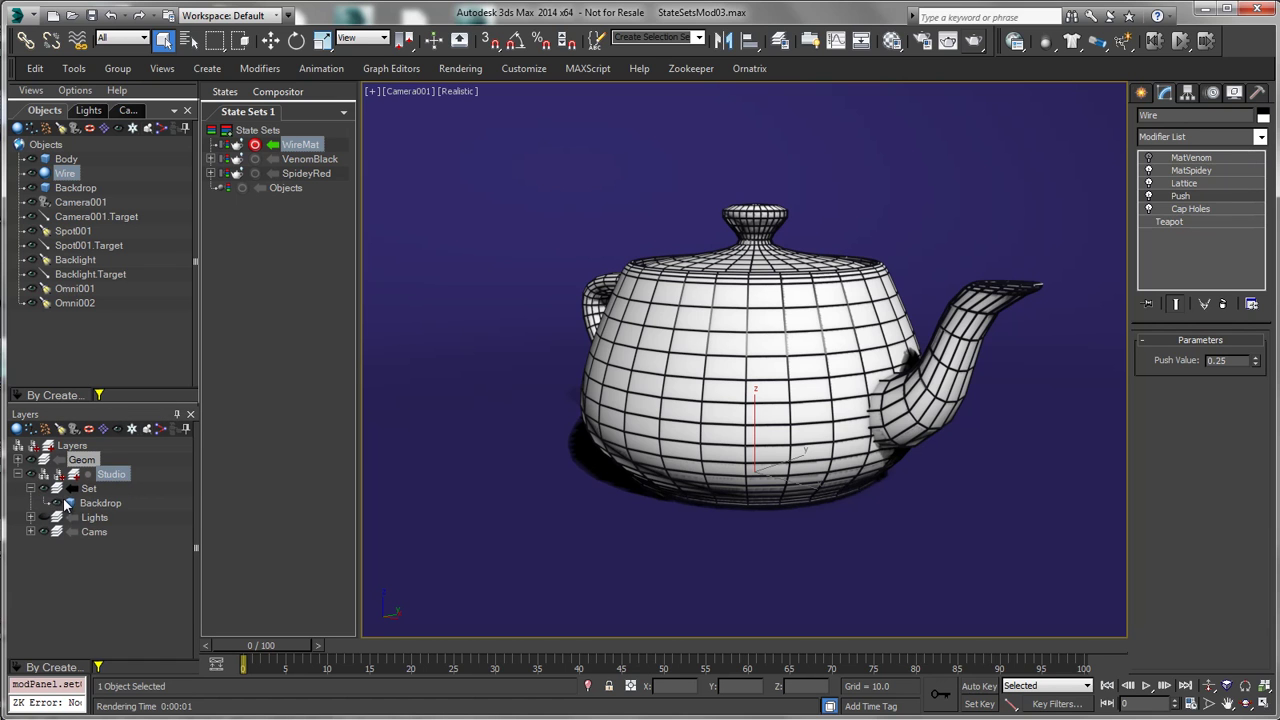
left_click(58, 503)
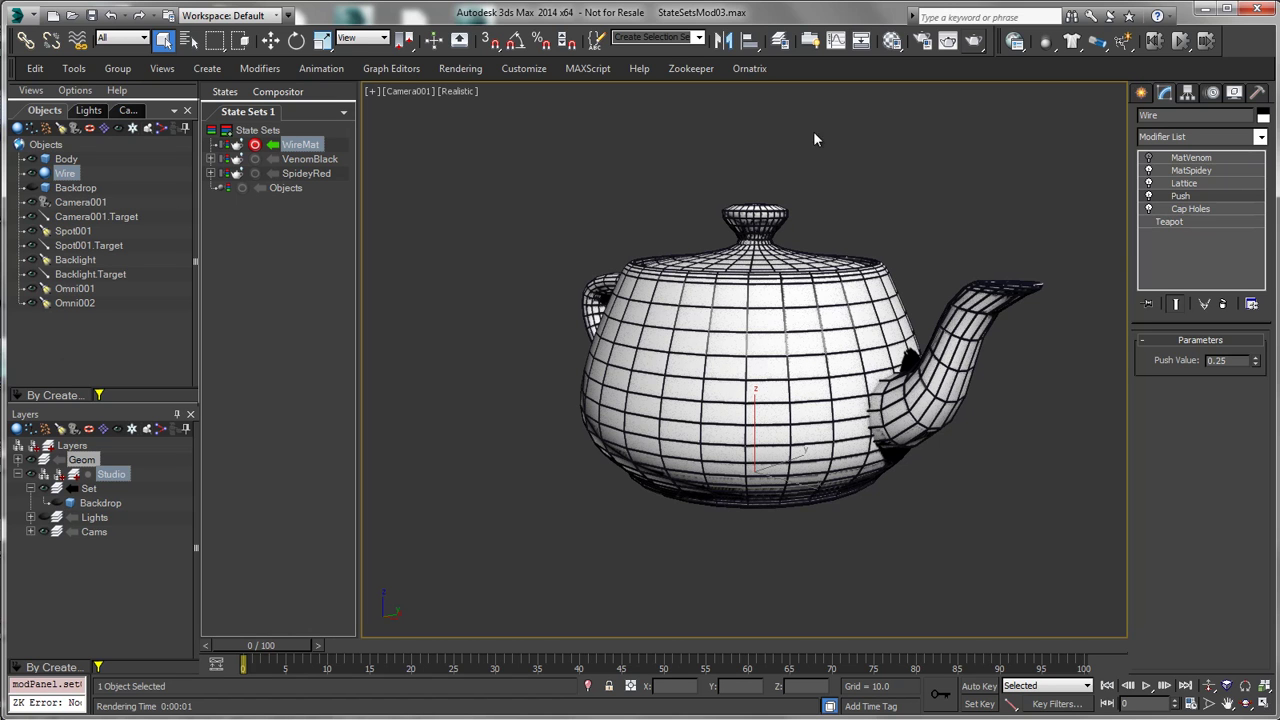
Step: Render the camera view again with the backdrop hidden, check the wire teapot's alpha channel, and close the rendered frame
left_click(949, 41)
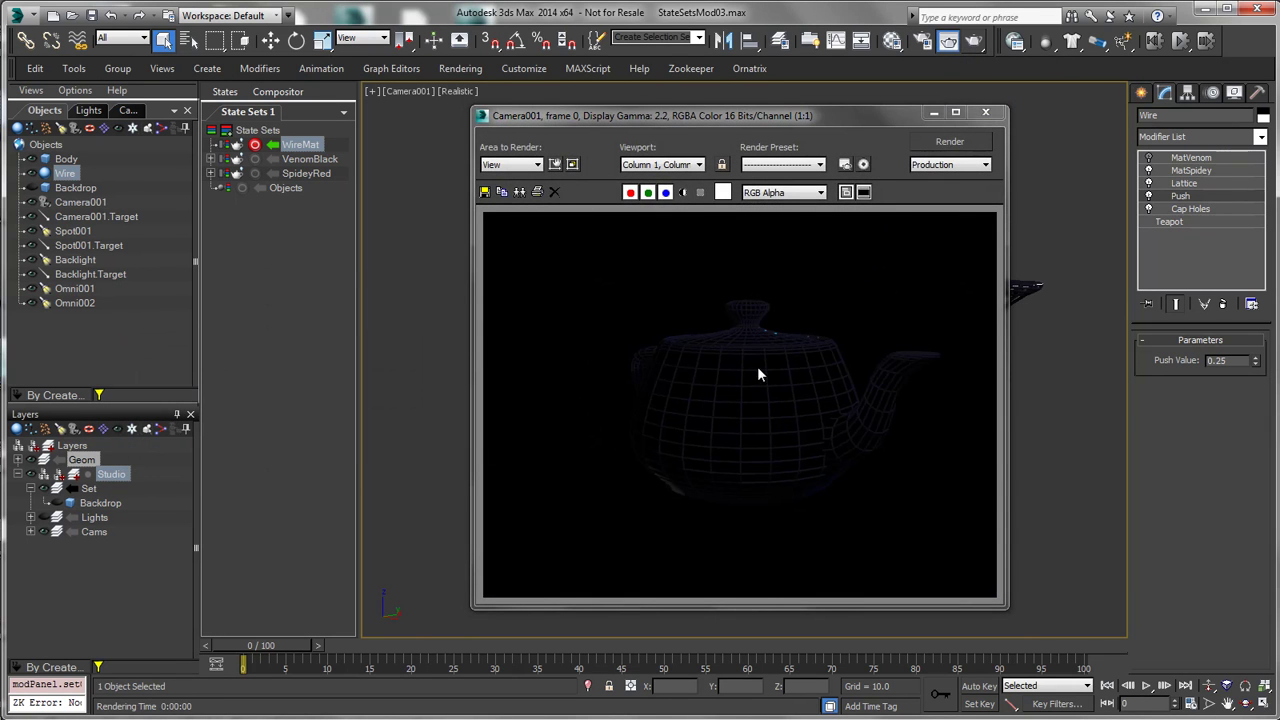
left_click(683, 193)
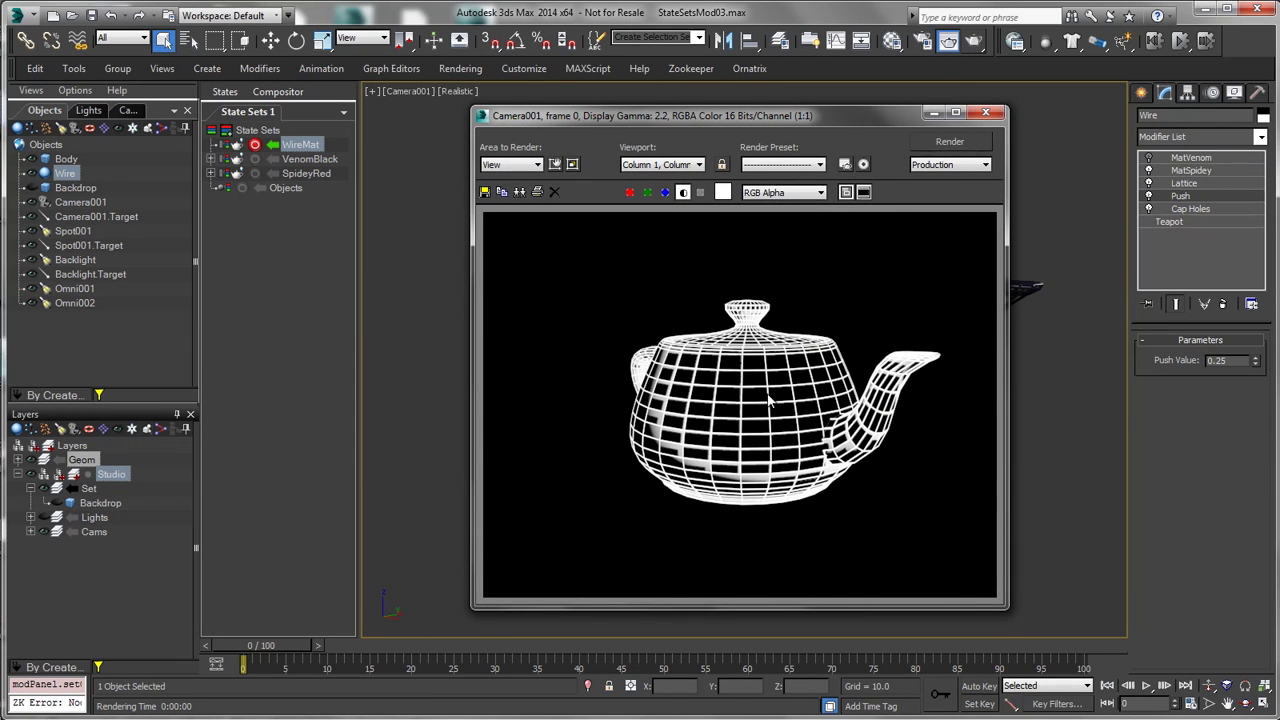
left_click(683, 193)
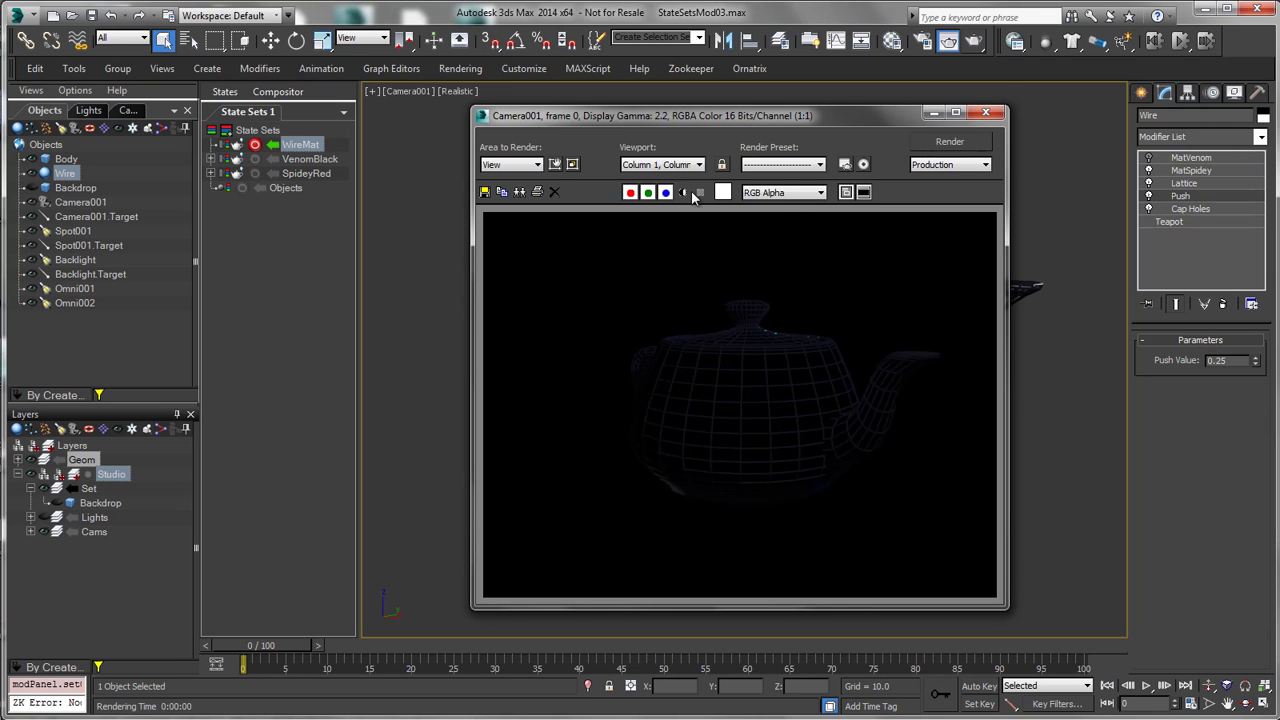
left_click(987, 117)
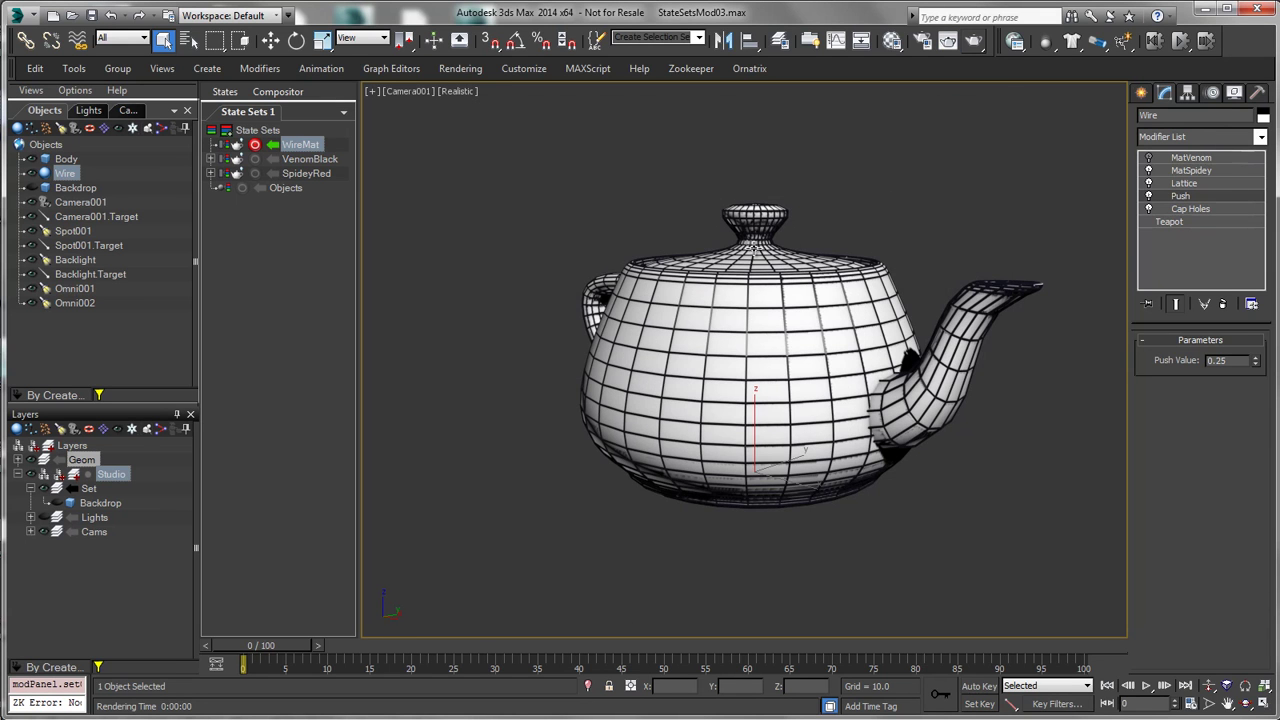
Step: Review the sub-materials of the Body Multi/Sub-Object material and the Material ID in the Body object's MatMat modifier
key("m")
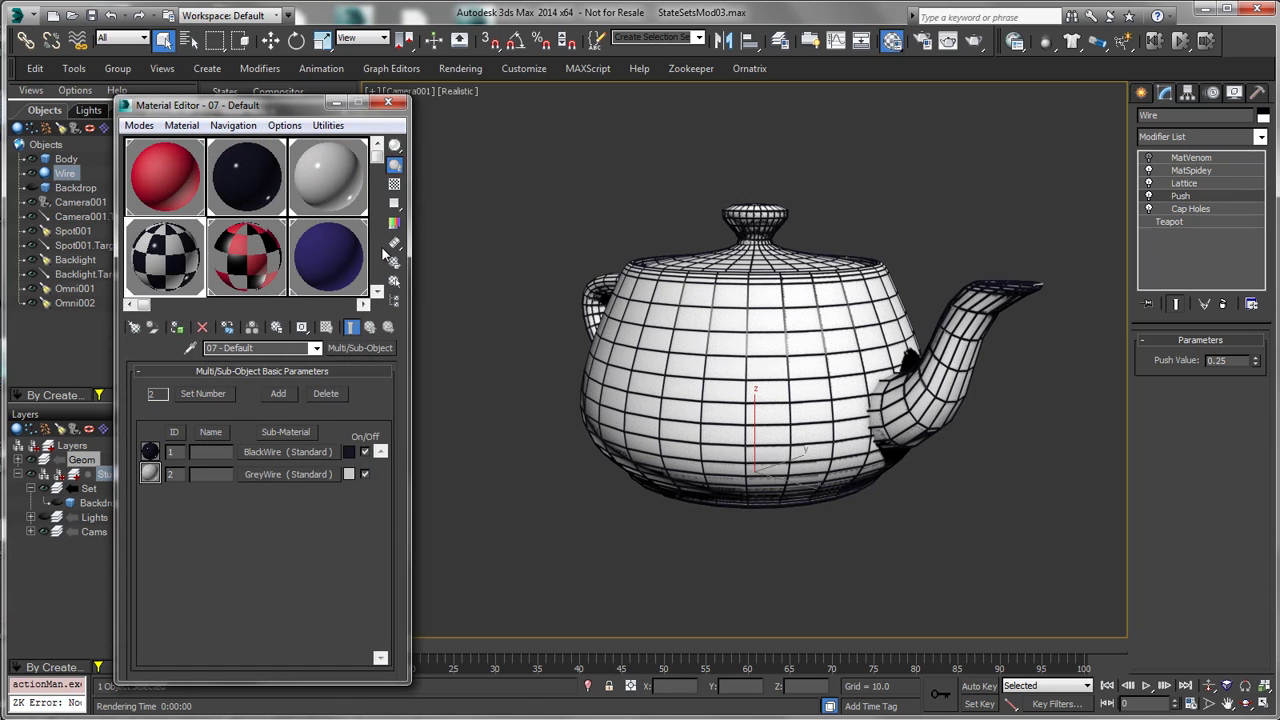
left_click(231, 252)
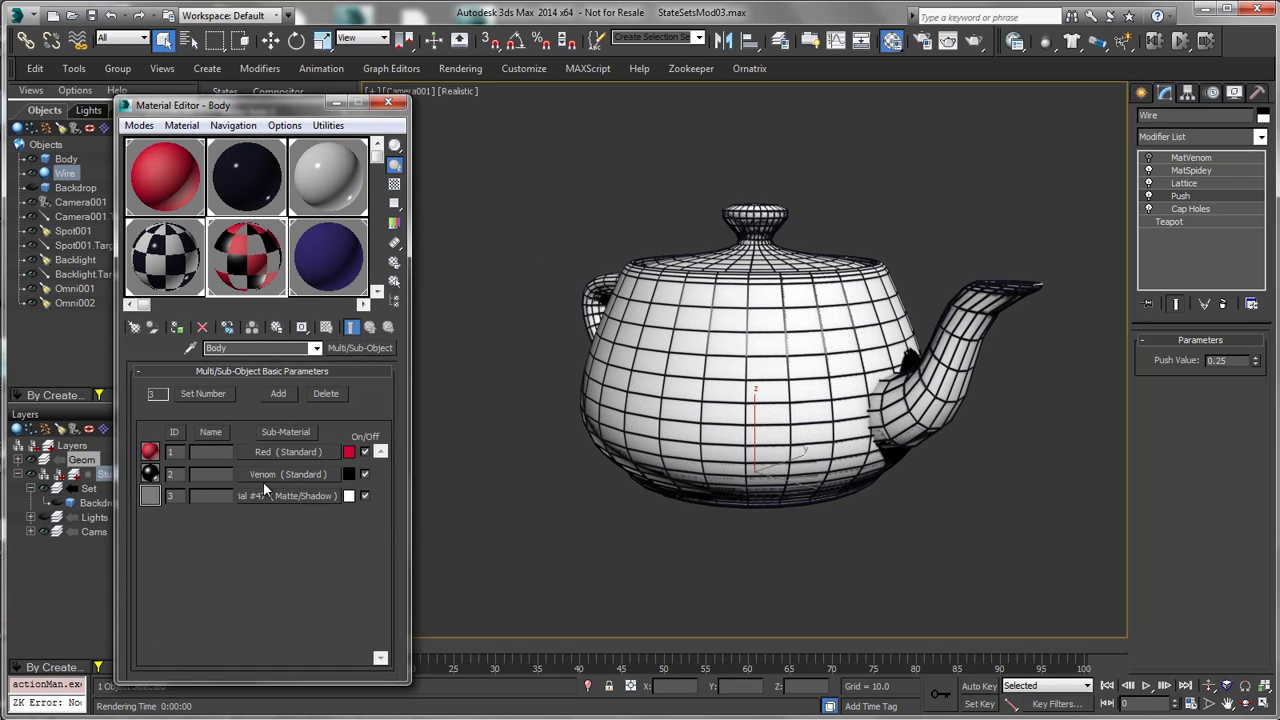
left_click(390, 105)
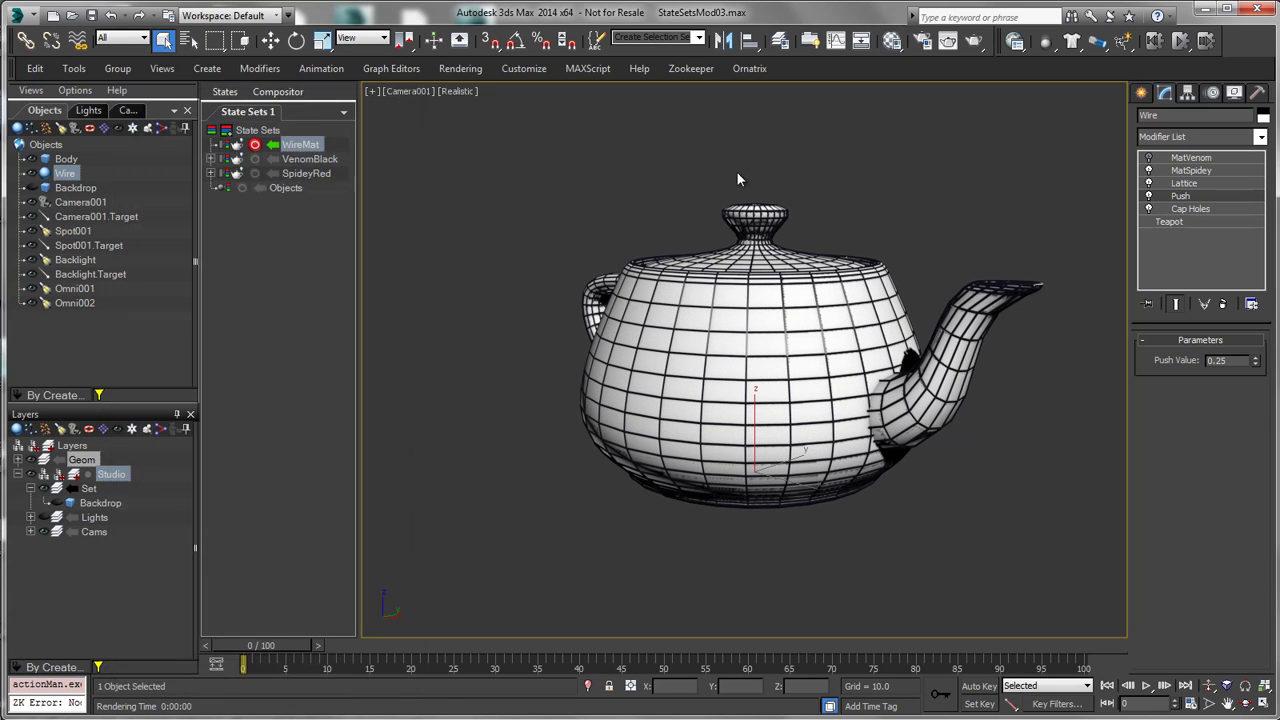
left_click(78, 161)
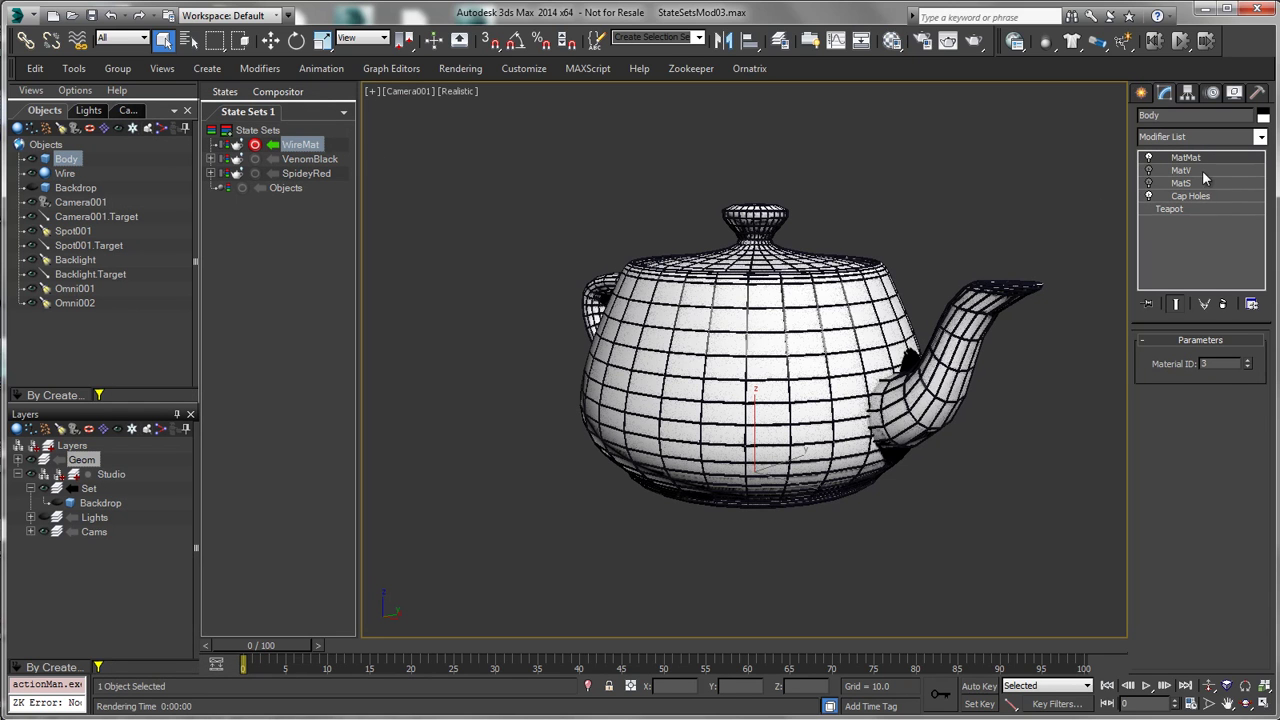
left_click_drag(1217, 364, 1134, 366)
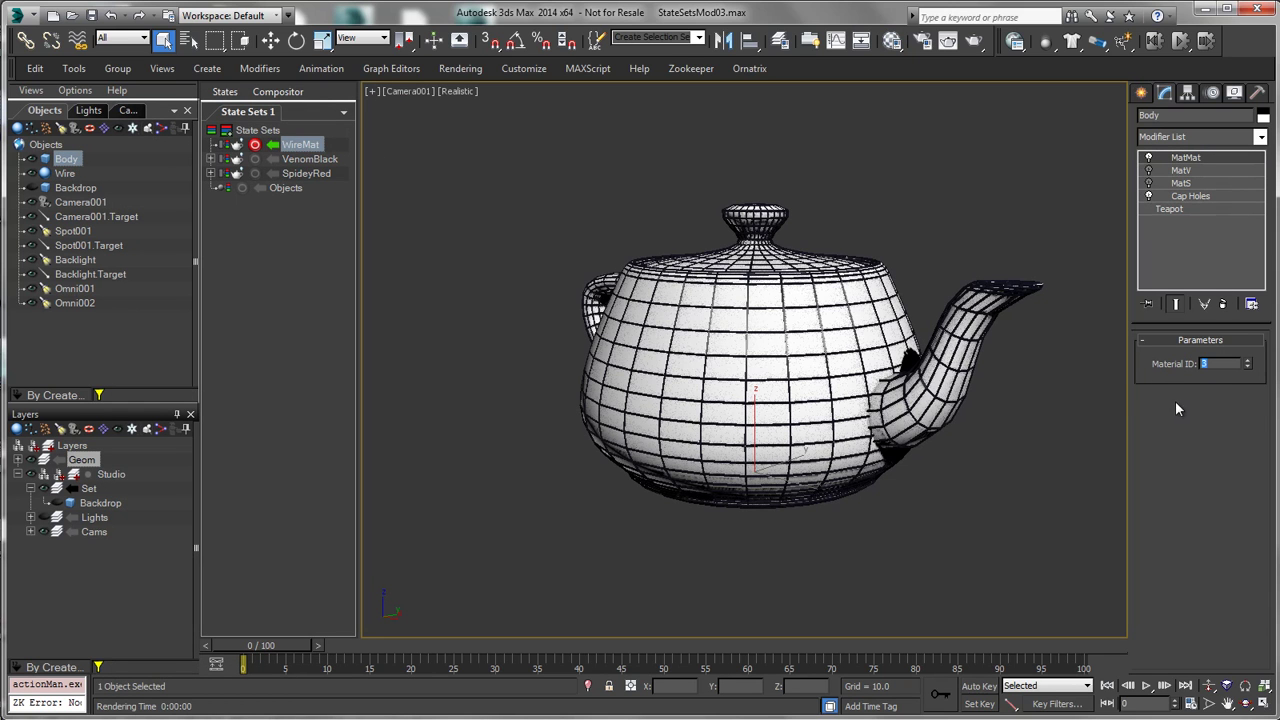
Step: Stop recording WireMat and preview the WireMat, VenomBlack and SpideyRed states by switching each one on and off
left_click(254, 146)
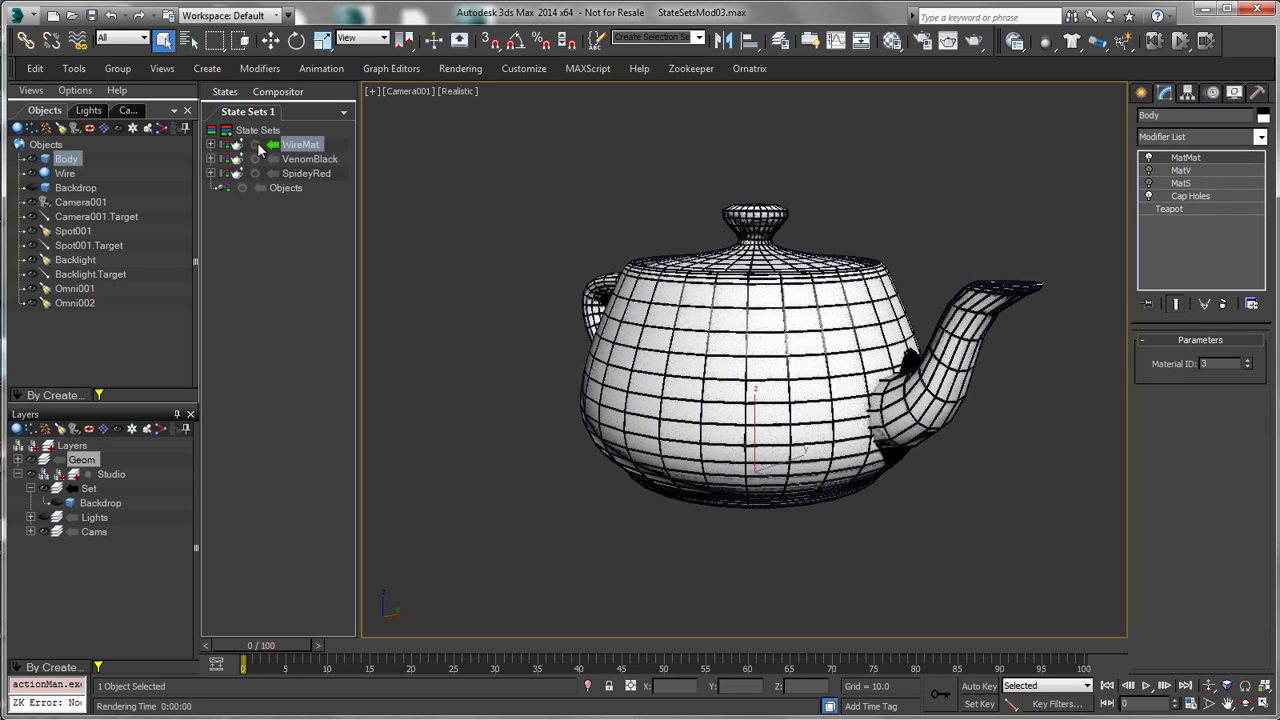
left_click(274, 147)
left_click(276, 147)
left_click(276, 147)
left_click(274, 163)
left_click(274, 165)
left_click(272, 176)
left_click(272, 176)
left_click(272, 175)
left_click(274, 163)
left_click(274, 163)
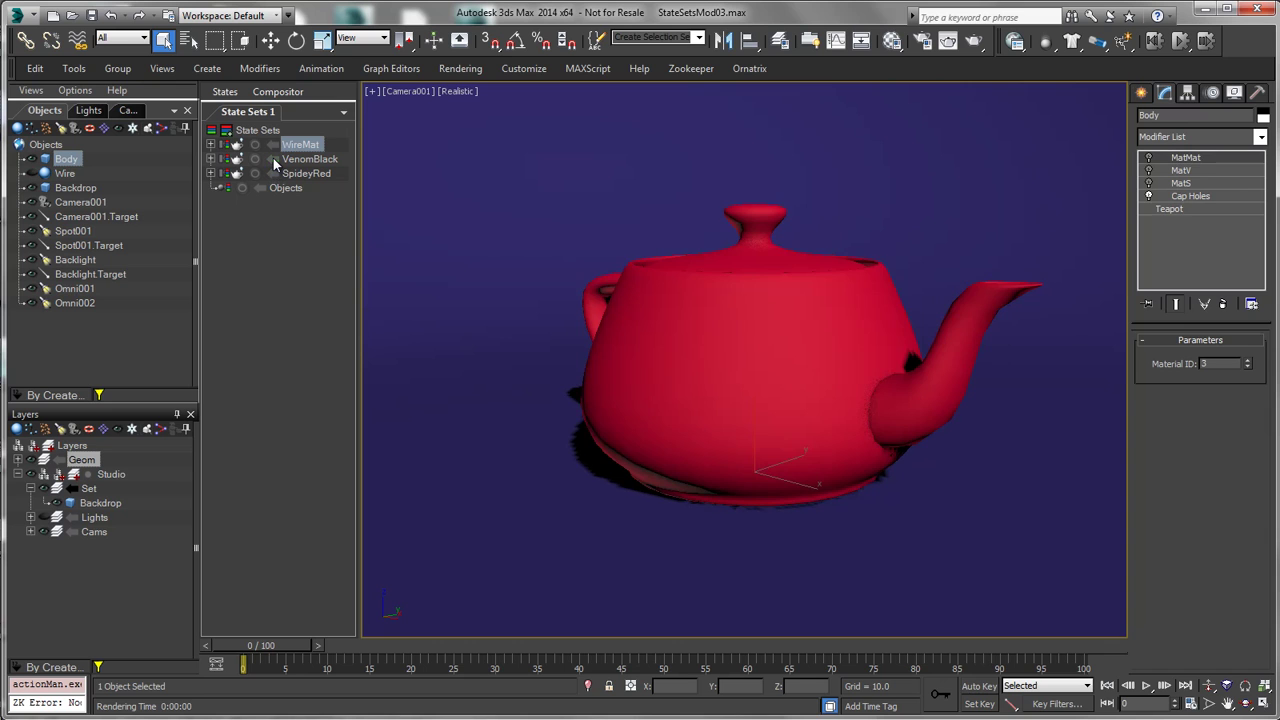
Step: Add a new state to the State Sets and name it Motion
left_click(228, 133)
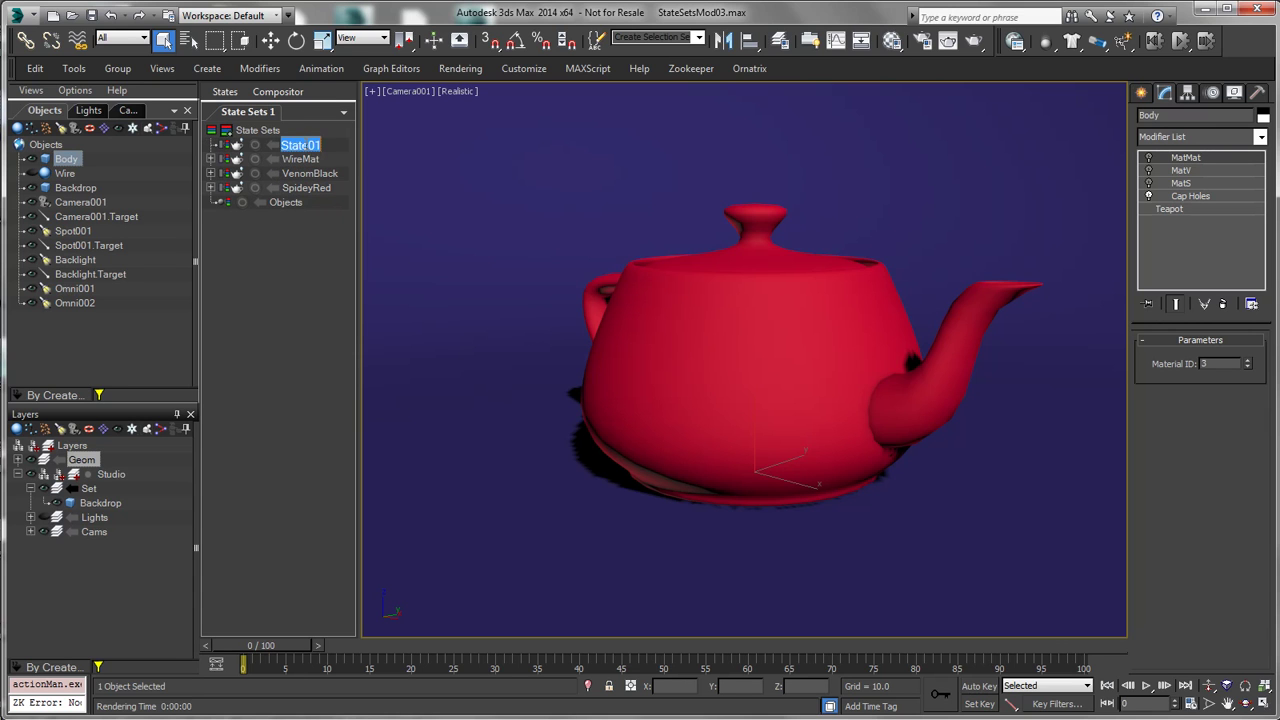
type("Motion")
key("Return")
Step: Add an XForm modifier to the Body object above MatMat
left_click(1223, 137)
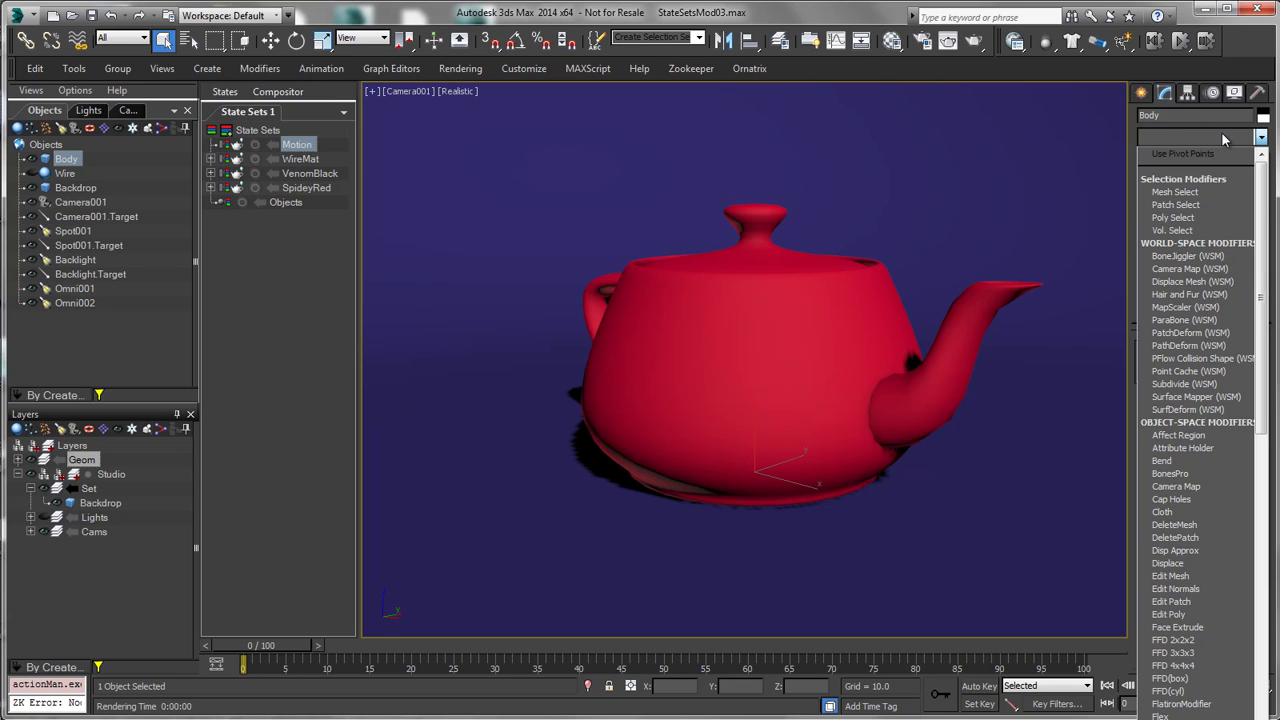
key("x")
key("Return")
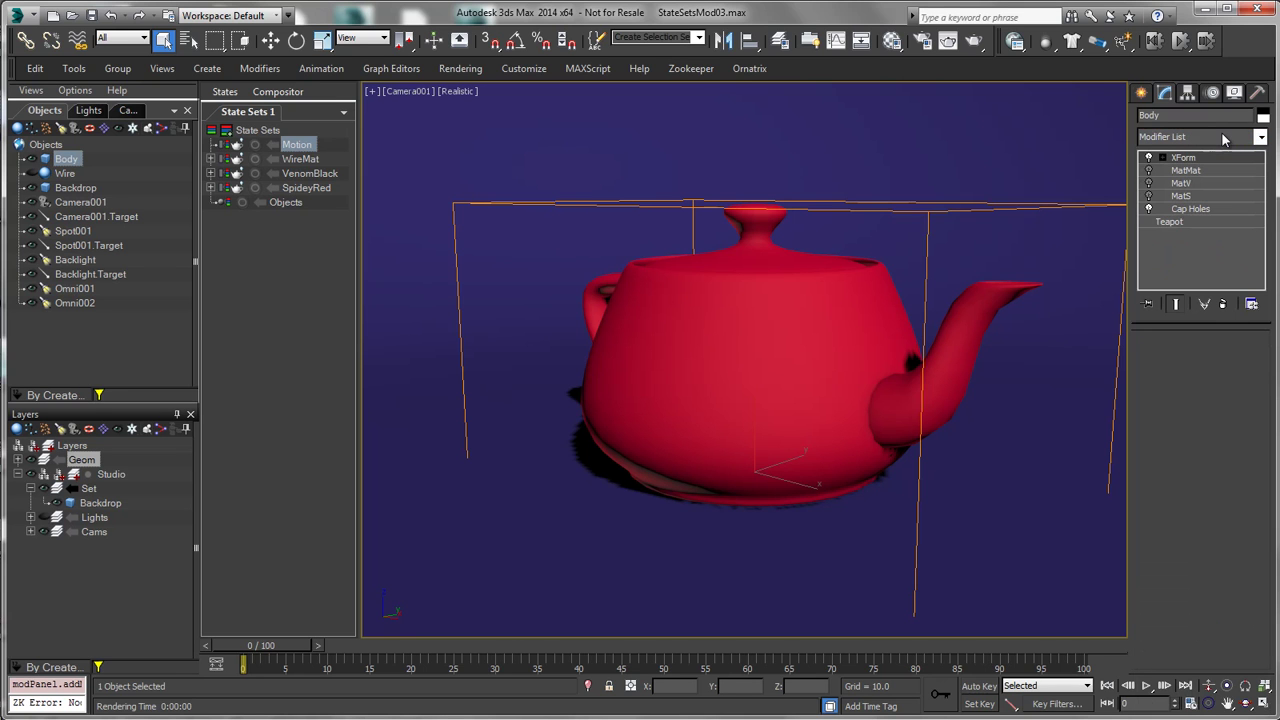
Step: Animate the rotation of Body's XForm gizmo over frames 0 to 100 using Auto Key, and turn Auto Key off
left_click(1163, 158)
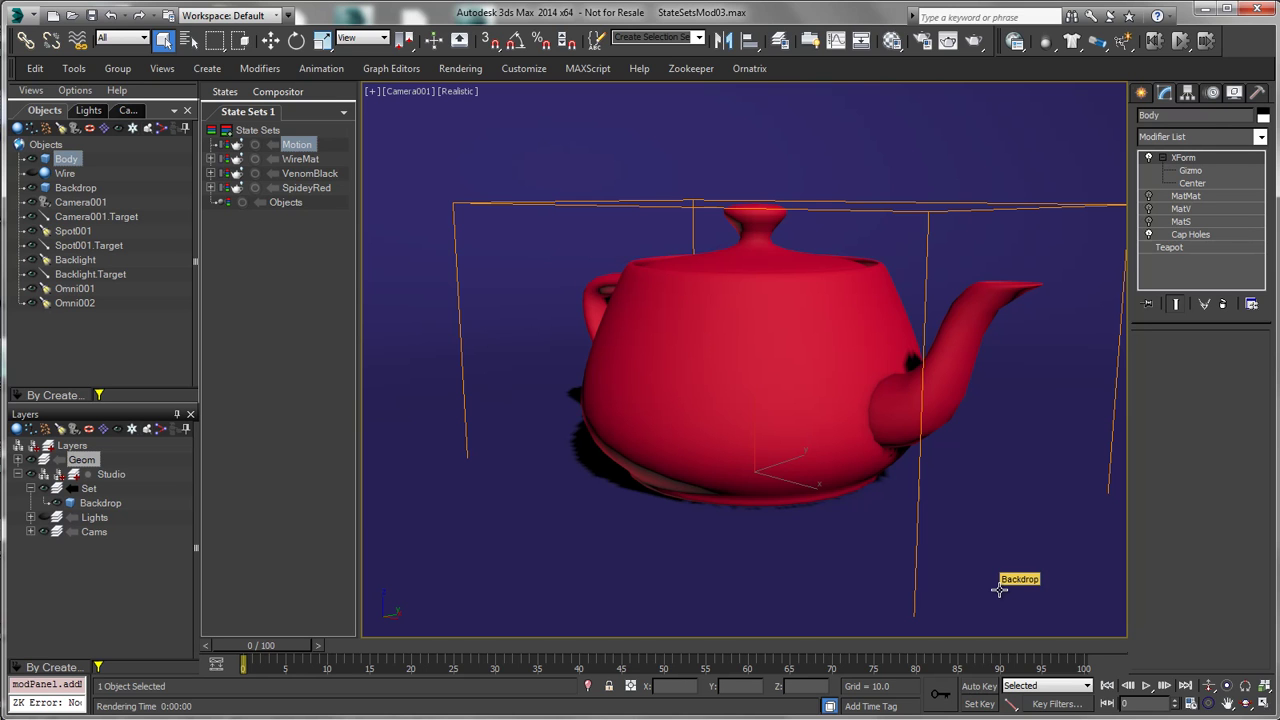
key("n")
right_click(926, 529)
left_click(951, 553)
left_click(1195, 173)
left_click_drag(249, 650, 1062, 646)
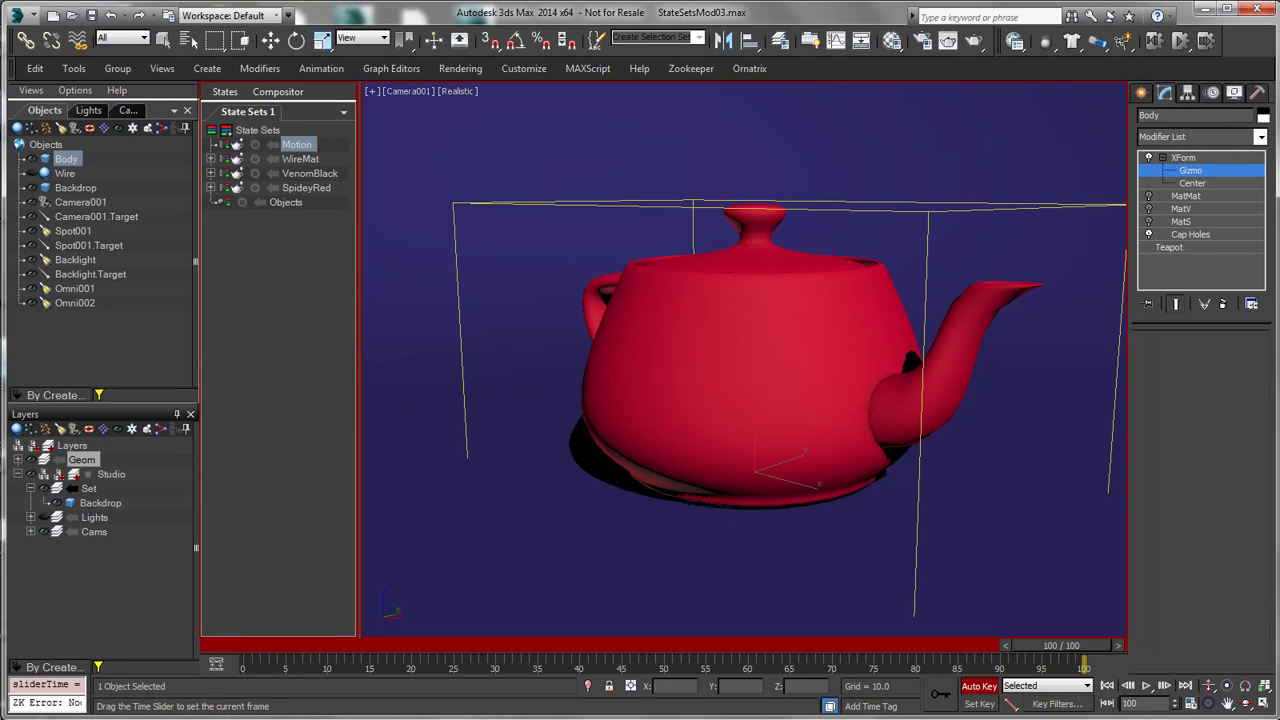
left_click_drag(779, 485, 443, 481)
left_click(326, 650)
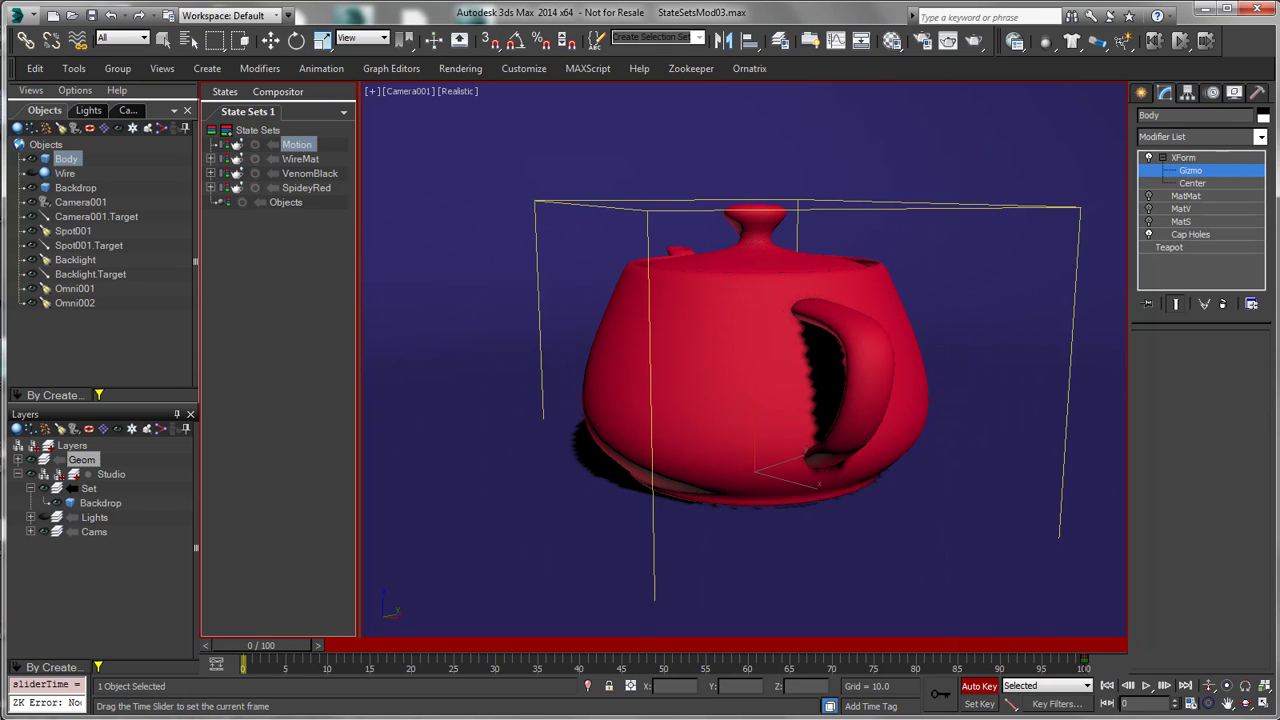
left_click_drag(739, 485, 823, 500)
left_click_drag(282, 648, 43, 684)
key("e")
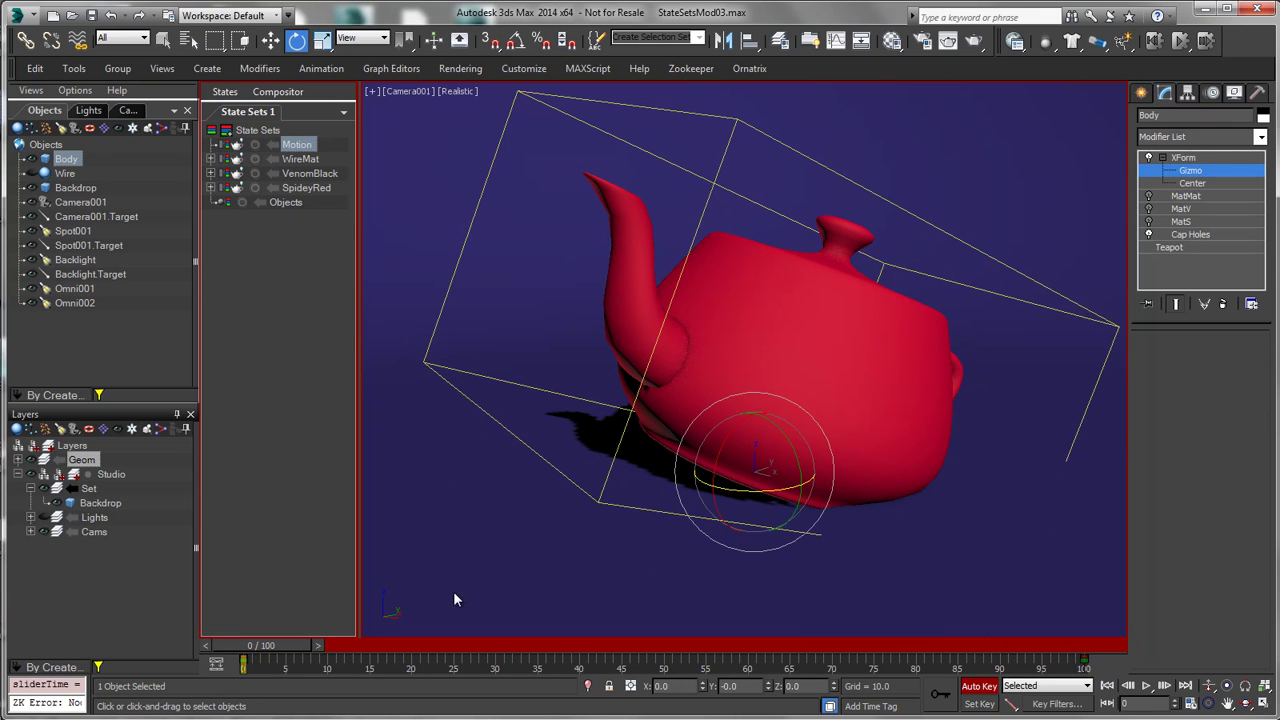
left_click(979, 686)
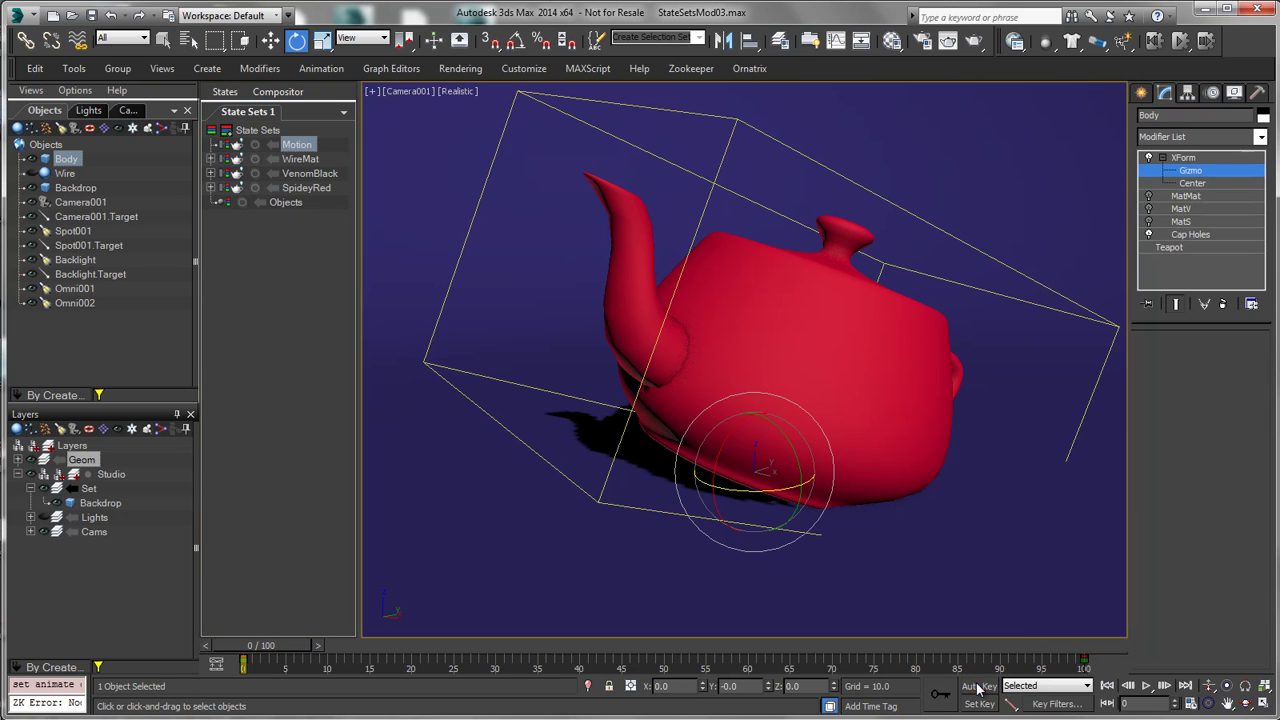
Step: Collapse Body's XForm modifier and toggle it to compare its effect, leaving it disabled
left_click(1163, 158)
left_click(1148, 160)
left_click(1148, 159)
left_click(1148, 159)
left_click(1148, 159)
left_click(1148, 159)
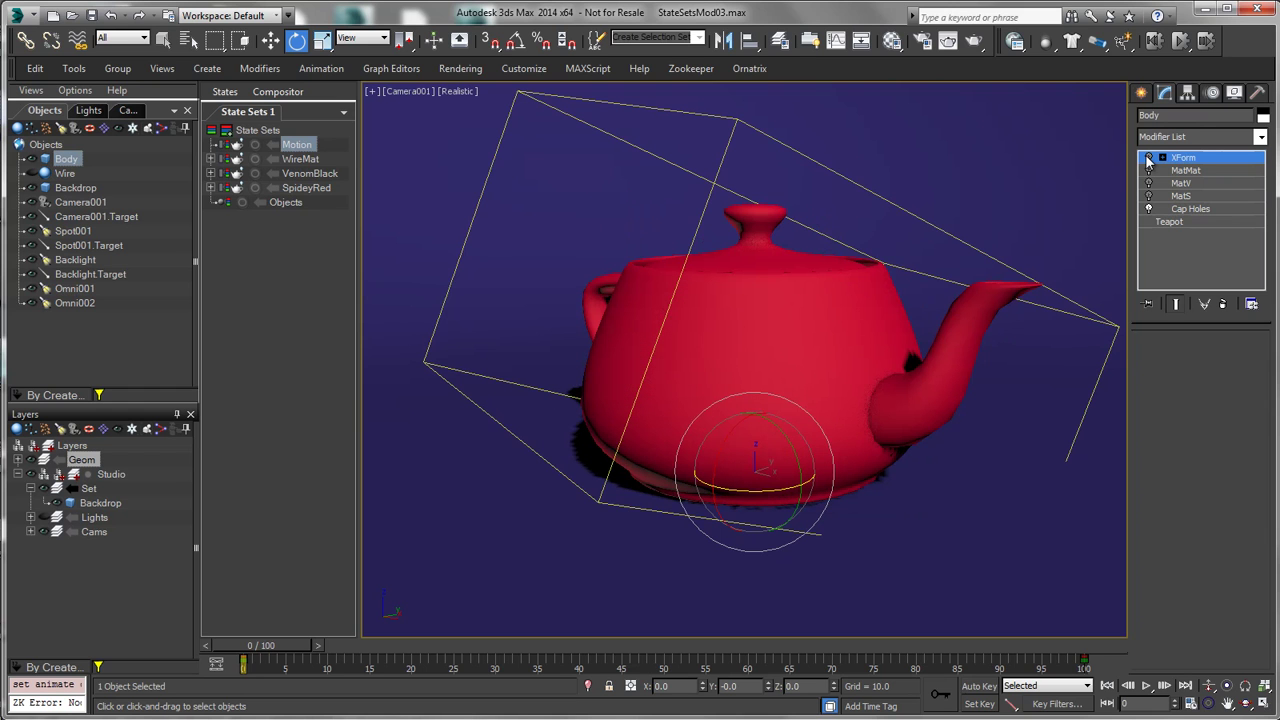
Step: Start recording Motion with Body's XForm modifier enabled, and play the animation briefly to check it
left_click(255, 144)
left_click(1148, 158)
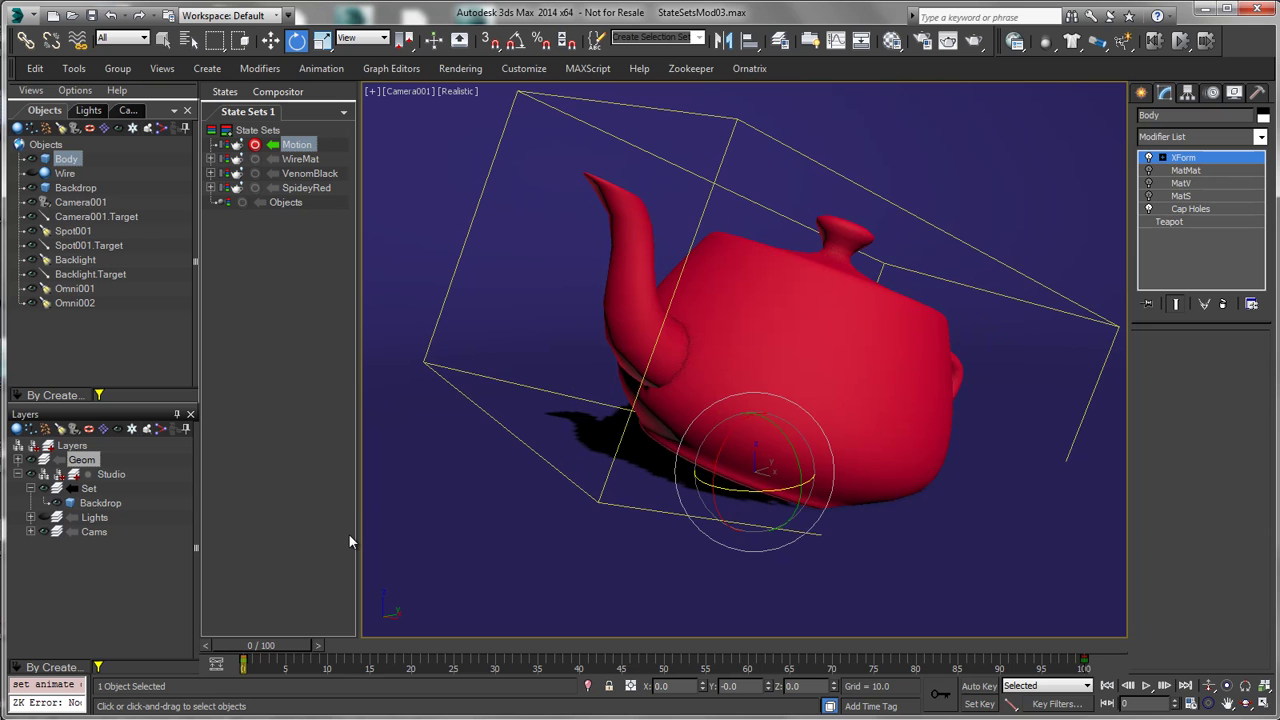
key("slash")
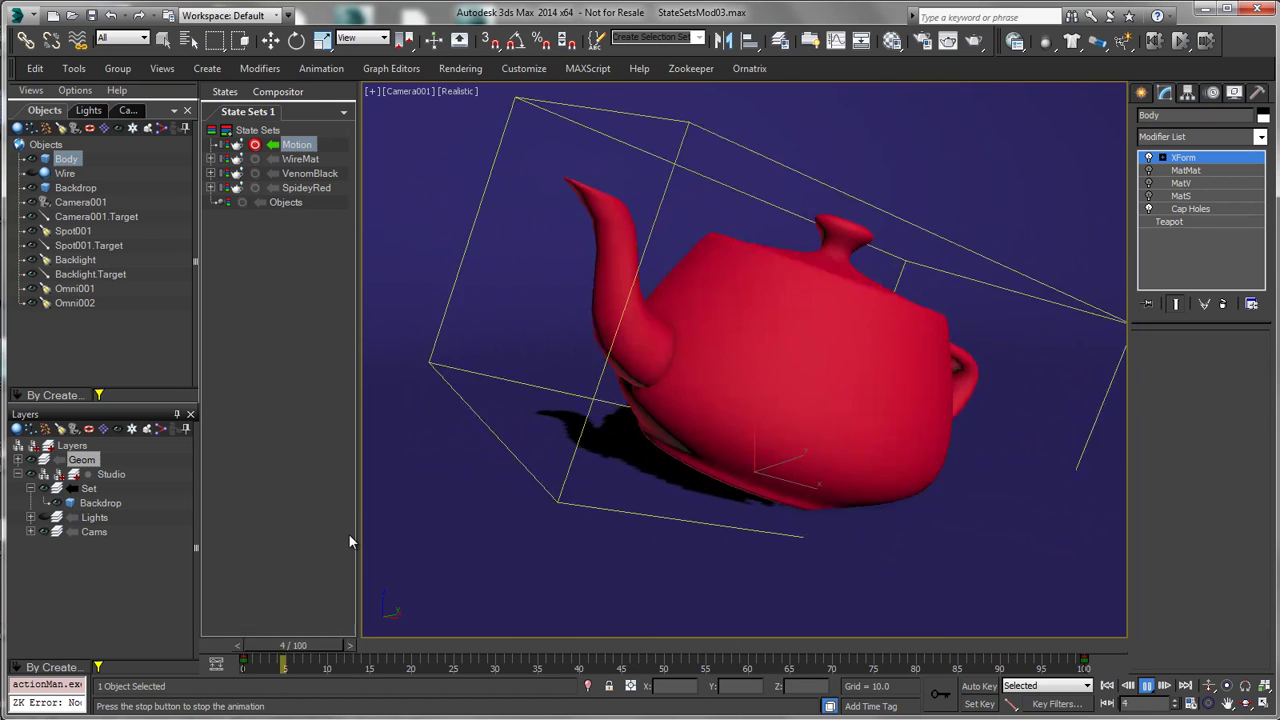
key("slash")
key("e")
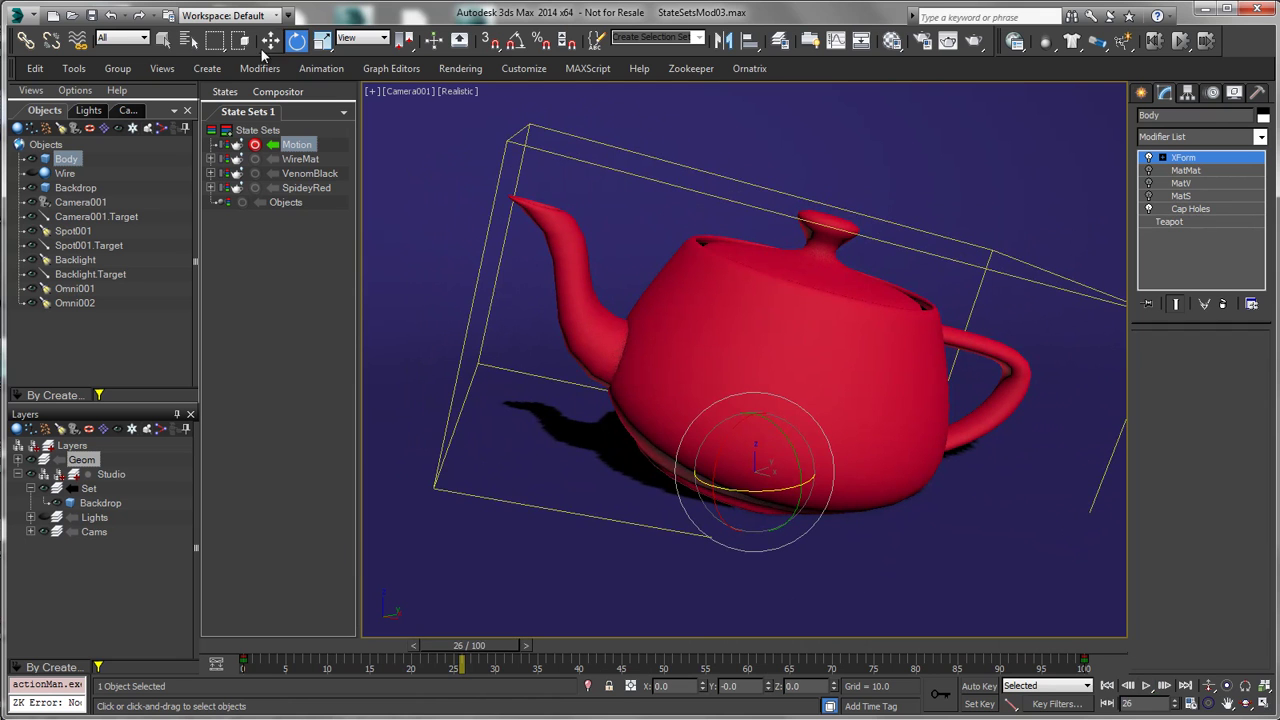
Step: Stop recording Motion and toggle the state to preview it, leaving it active
left_click(256, 145)
left_click(274, 146)
left_click(275, 147)
left_click(275, 147)
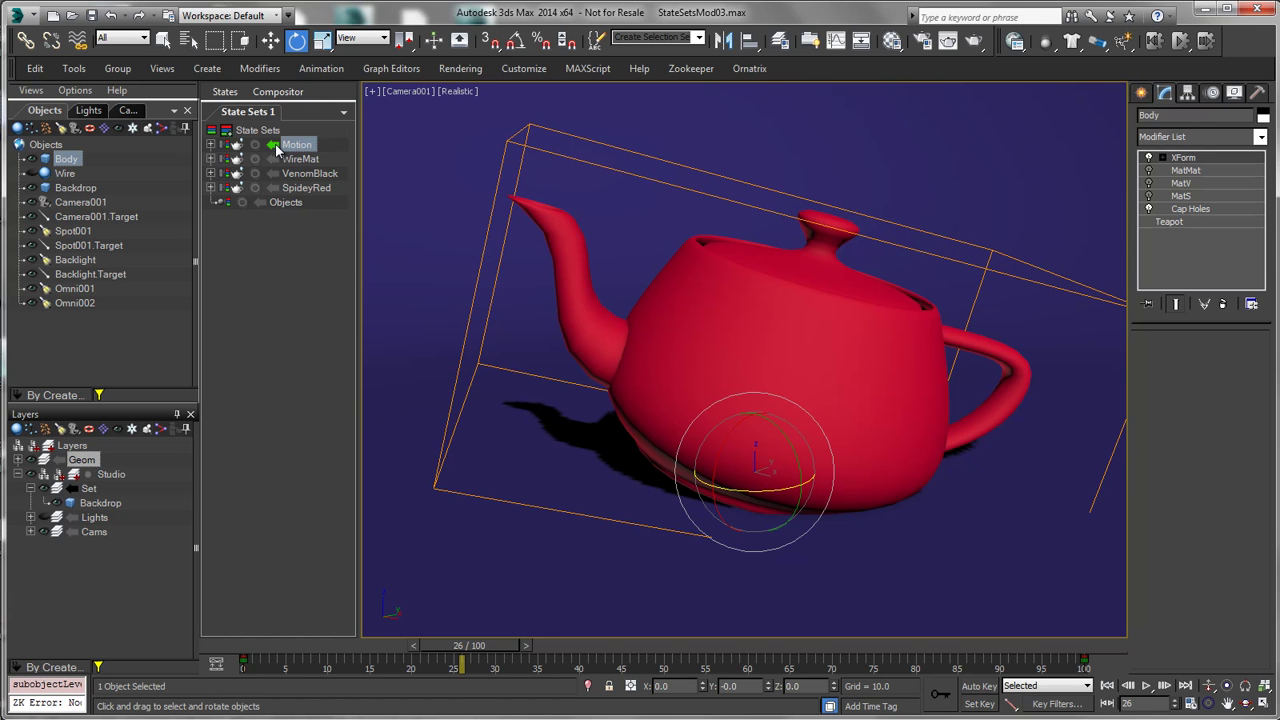
Step: Add a Substitute modifier to Body above XForm to view its parameters, and remove it from the stack
left_click(1206, 137)
key("r")
key("r")
key("r")
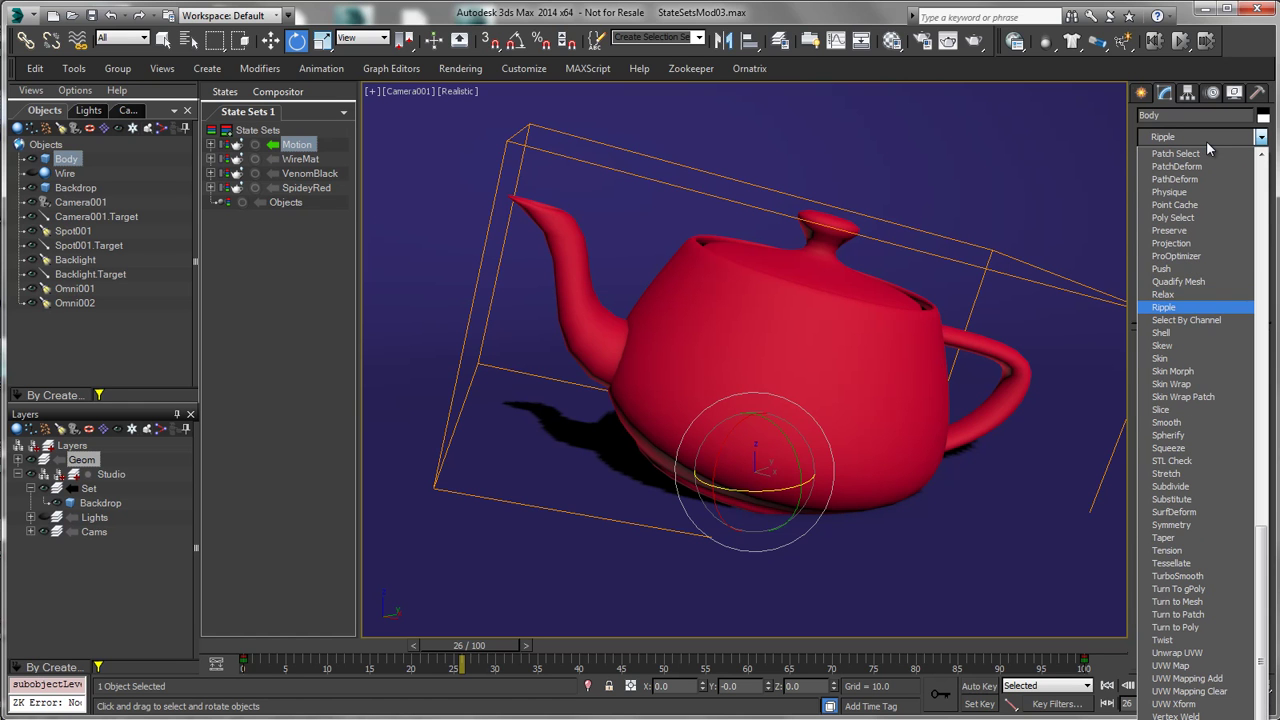
key("s")
key("s")
key("s")
key("s")
key("s")
key("s")
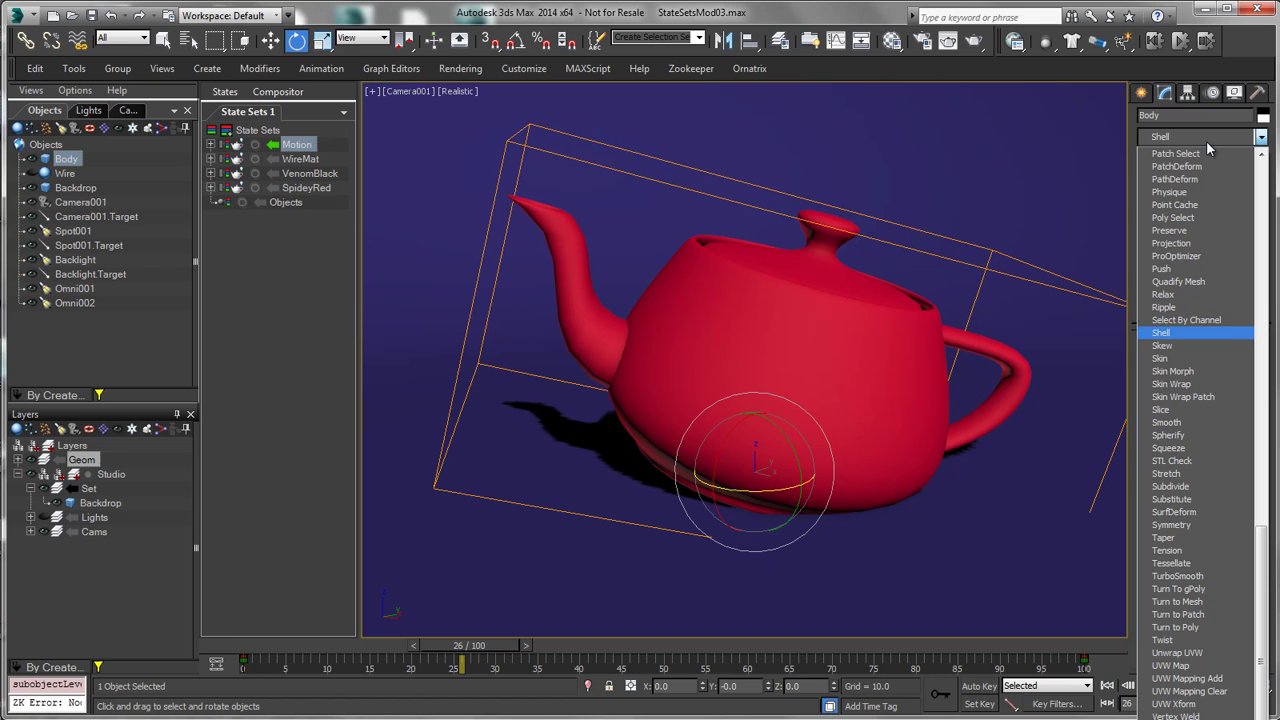
key("s")
key("s")
key("s")
key("s")
key("s")
key("s")
key("s")
key("s")
key("s")
key("Return")
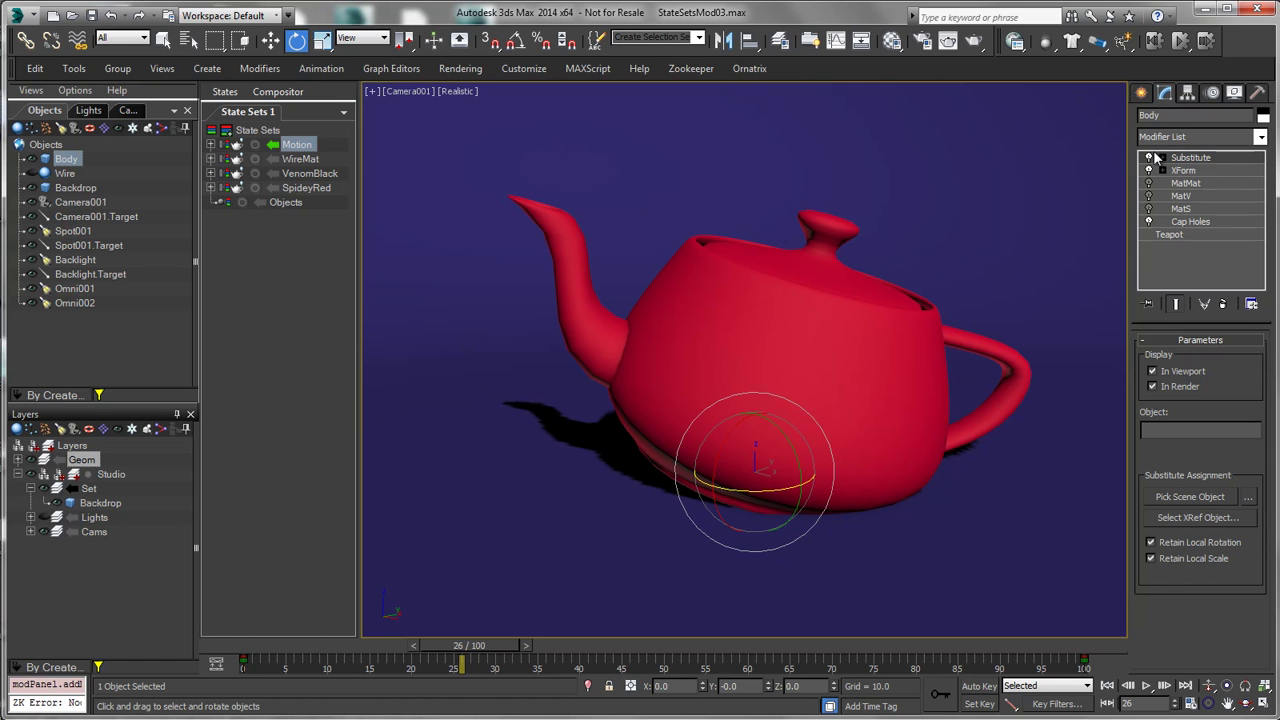
left_click(1226, 303)
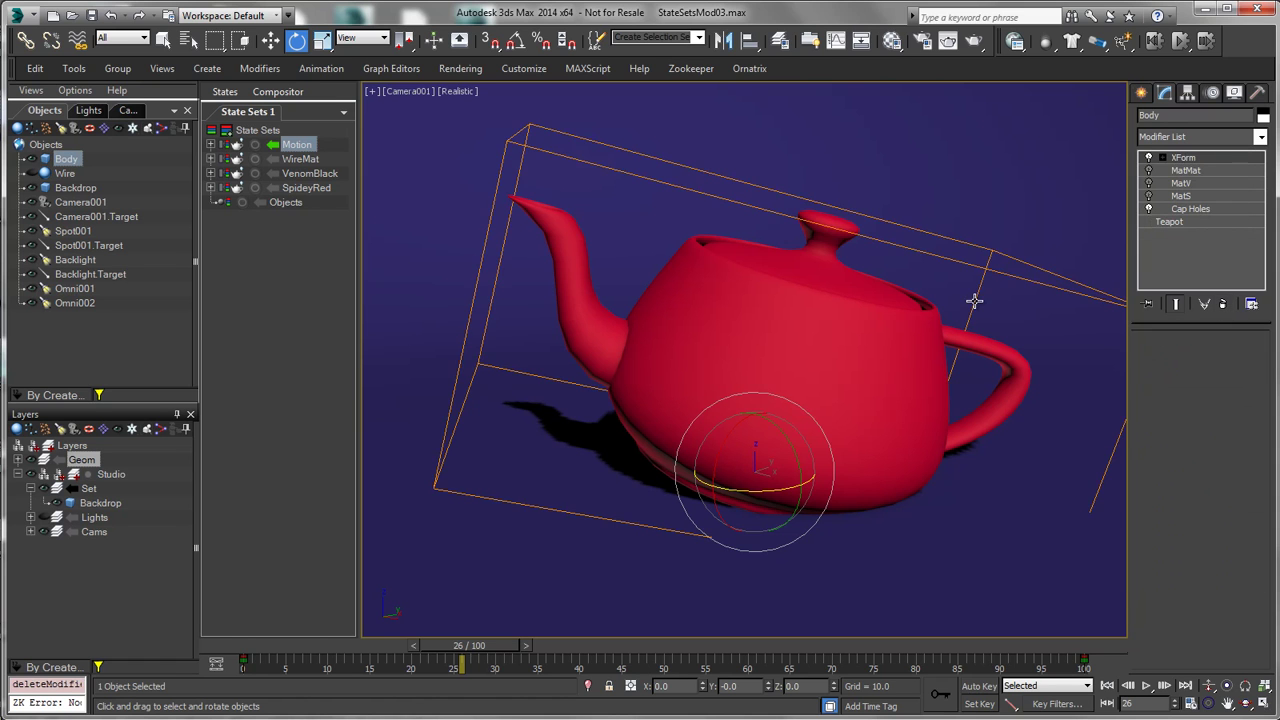